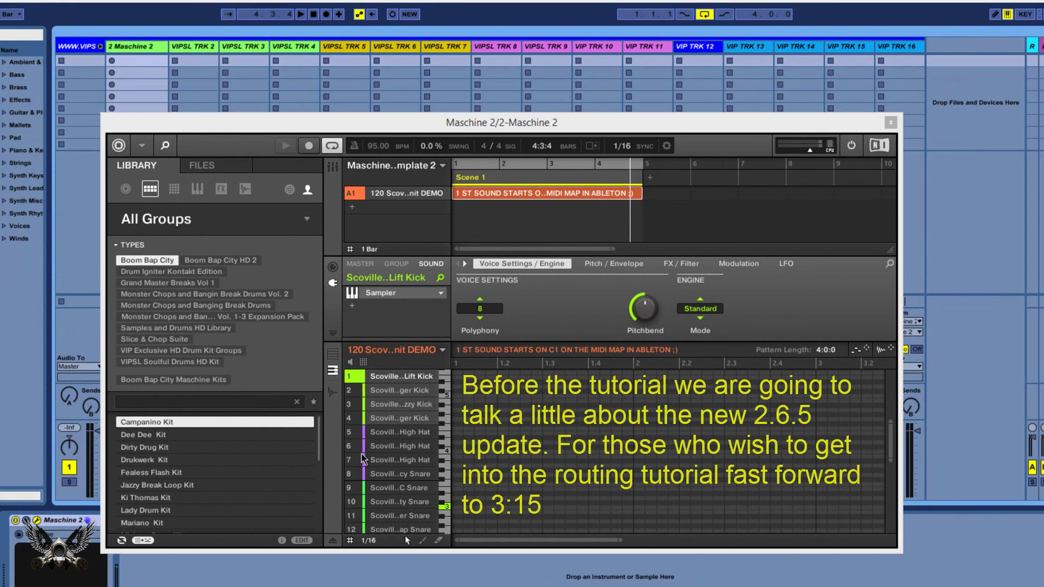
- Hide the library browser in the Maschine 2 window and move the window slightly
left_click(157, 546)
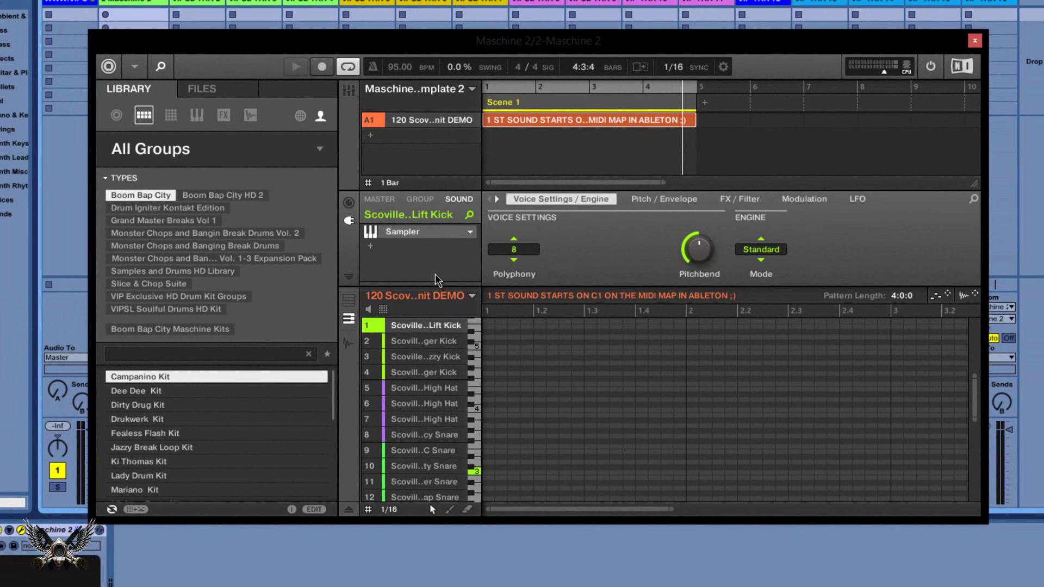
left_click(162, 67)
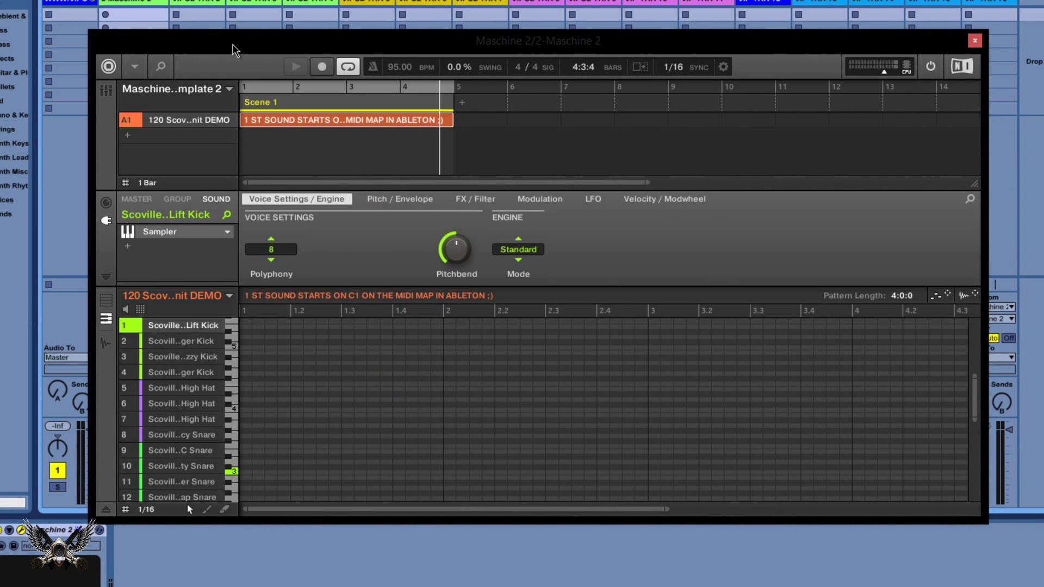
left_click_drag(233, 50, 242, 44)
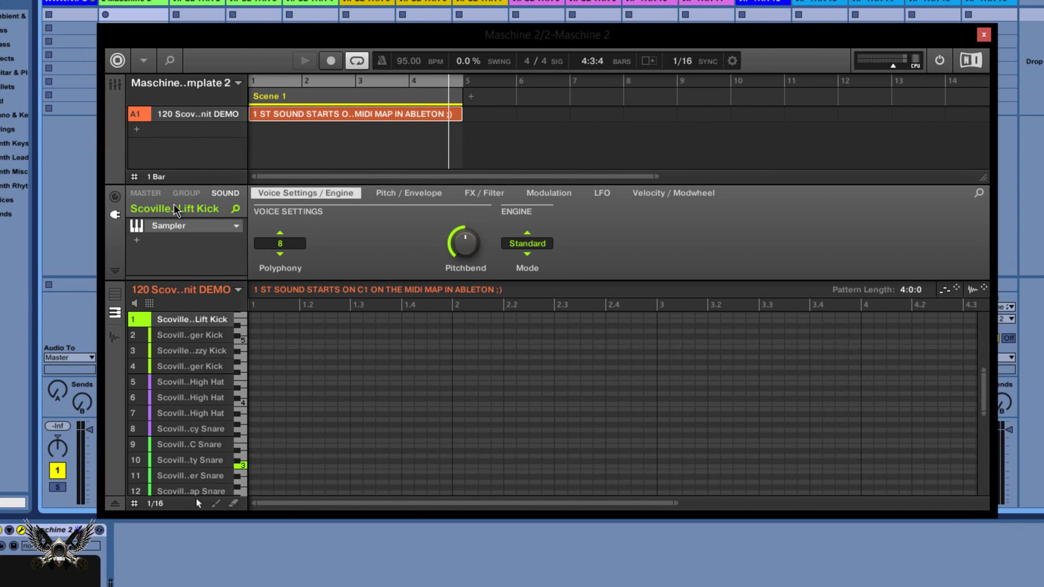
- Show the channel properties of sound 1 and review its audio output destination alongside that of sound 2
left_click(116, 199)
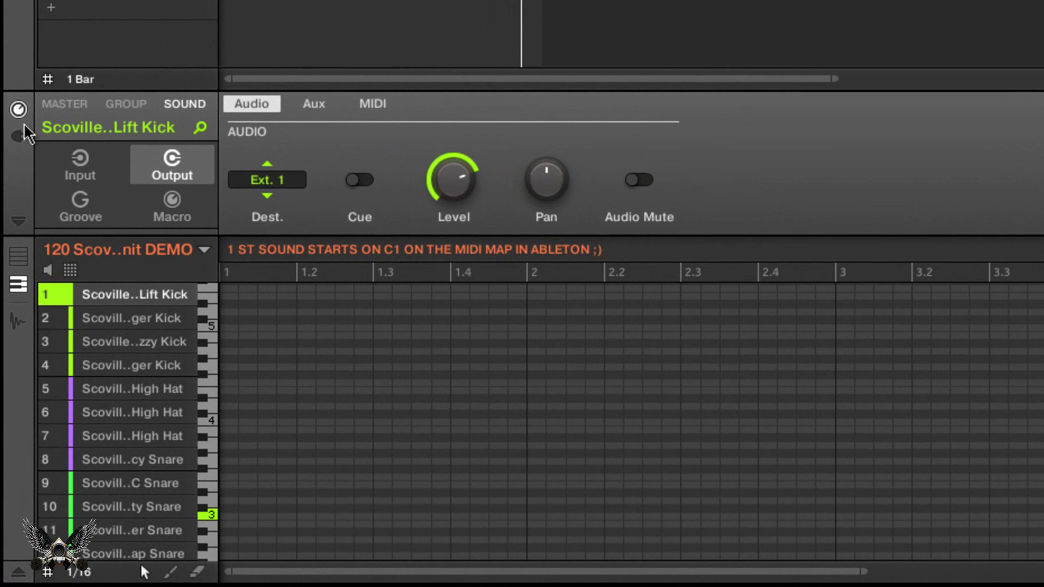
left_click(19, 137)
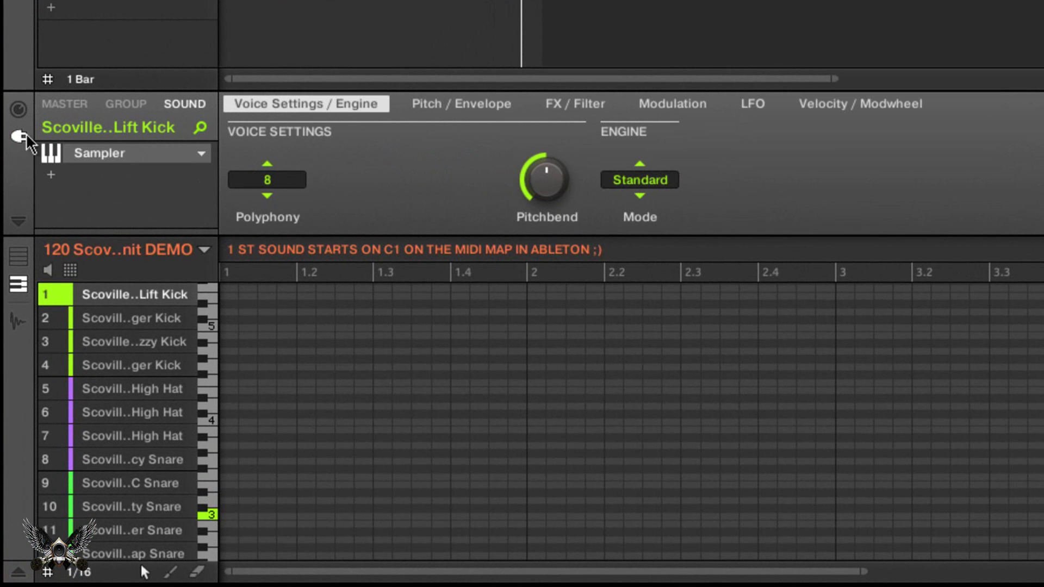
left_click(19, 113)
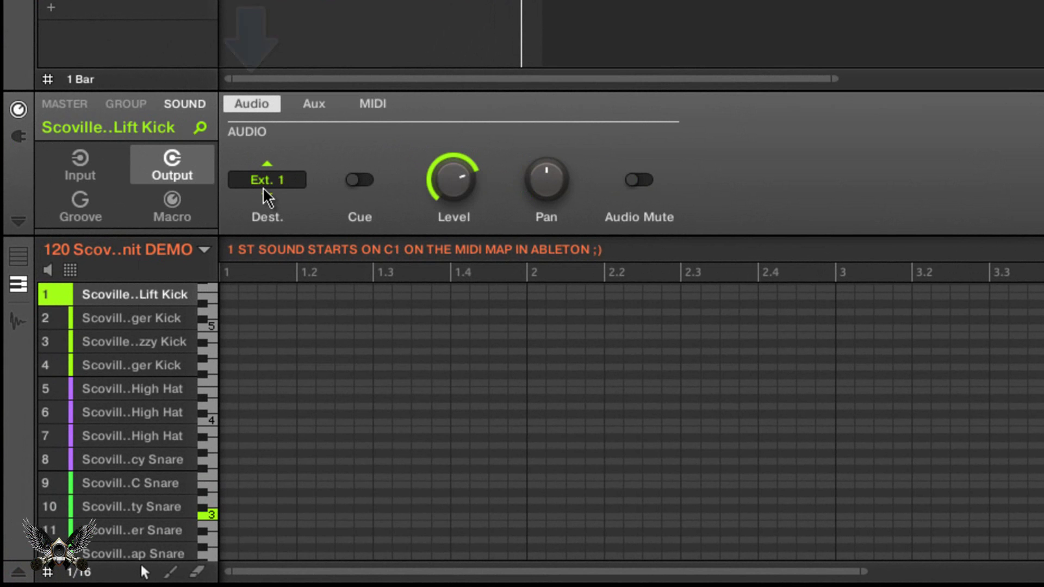
left_click(138, 318)
left_click(139, 294)
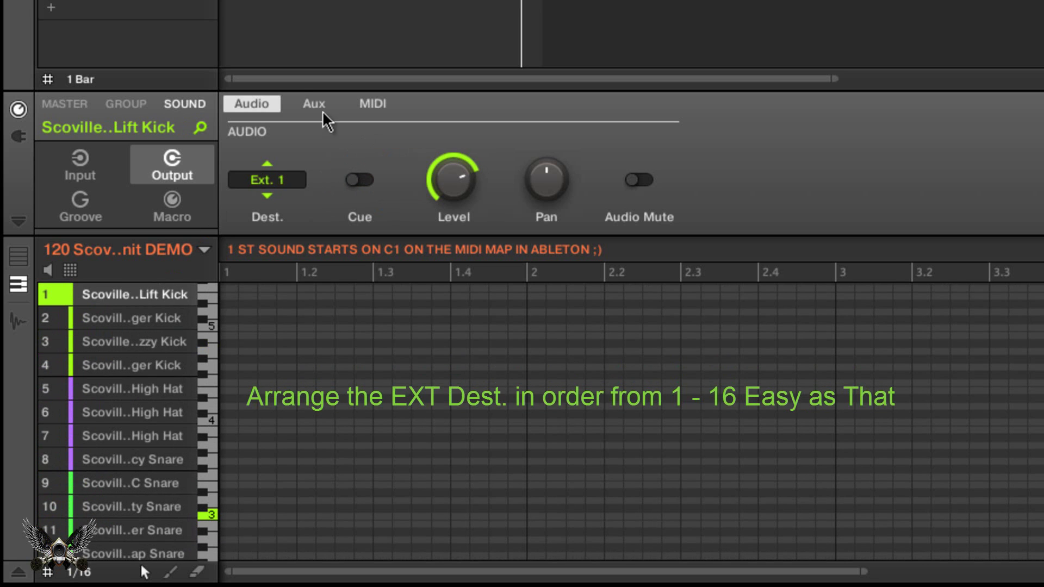
- Review sound 1's MIDI output settings, including the available MIDI destinations
left_click(372, 107)
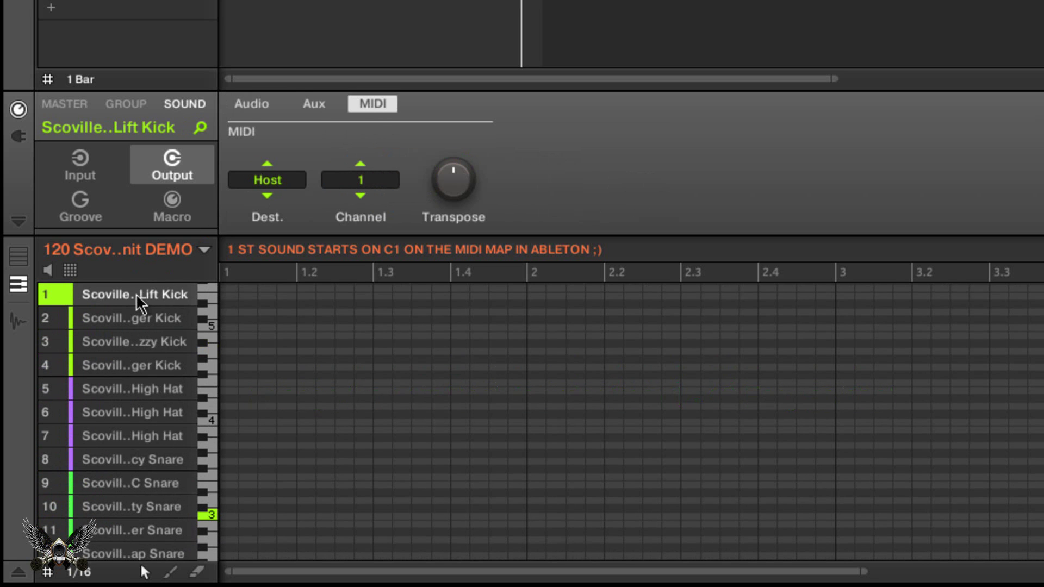
left_click(268, 181)
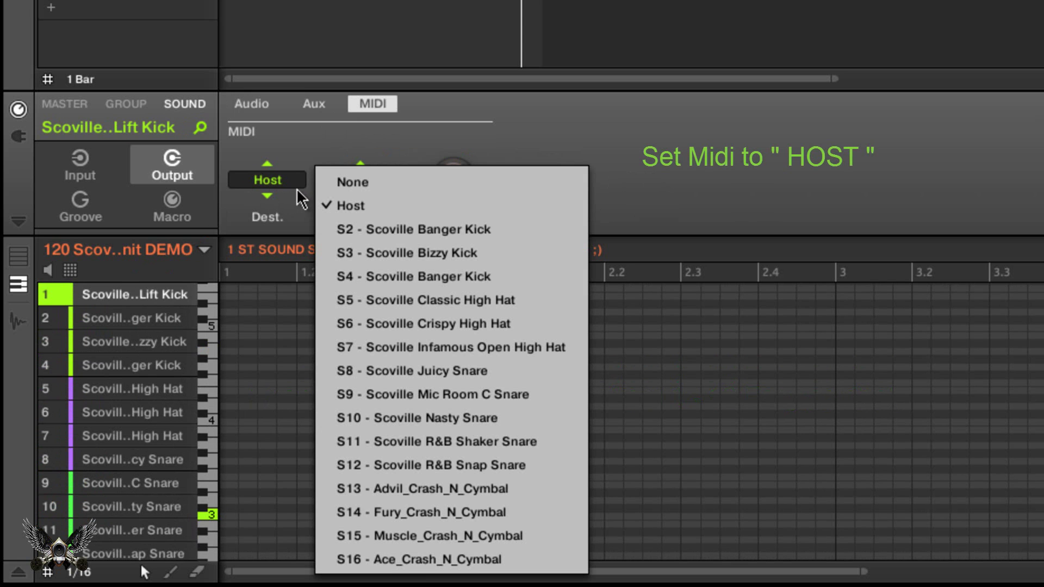
left_click(284, 152)
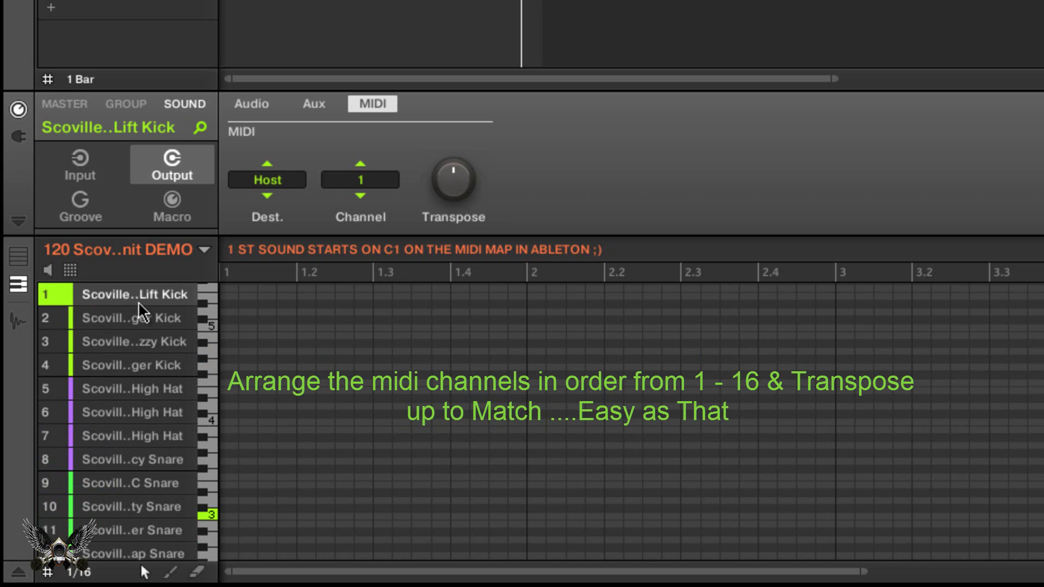
- Review sound 1's MIDI input source and channel, and return to its output settings
left_click(84, 164)
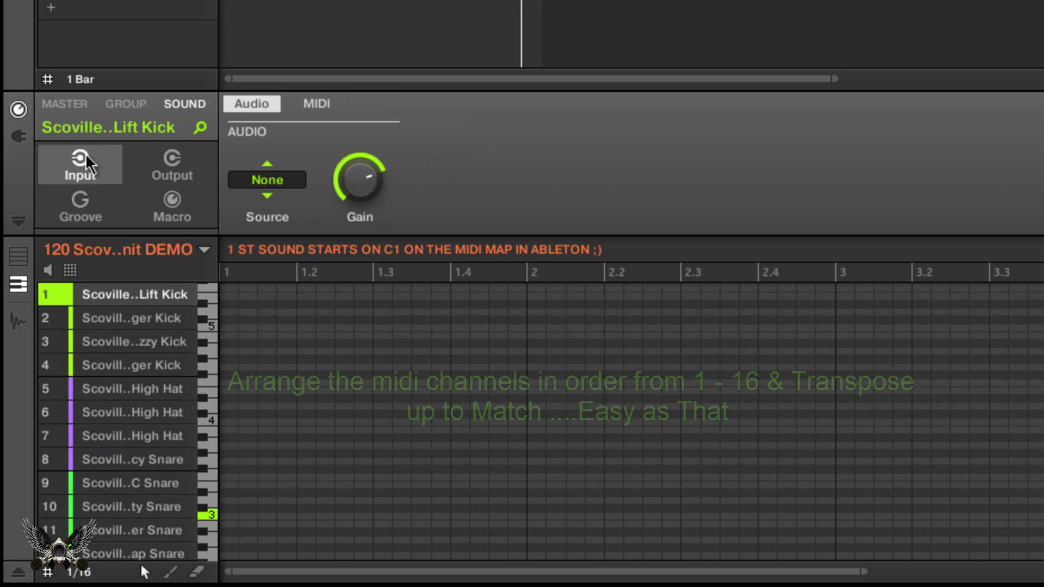
left_click(317, 108)
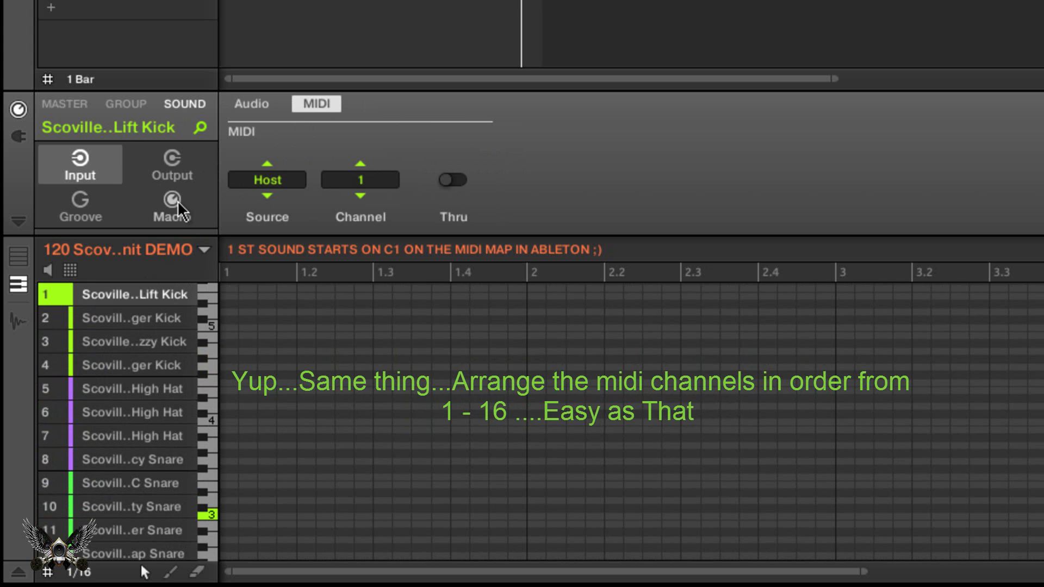
left_click(174, 161)
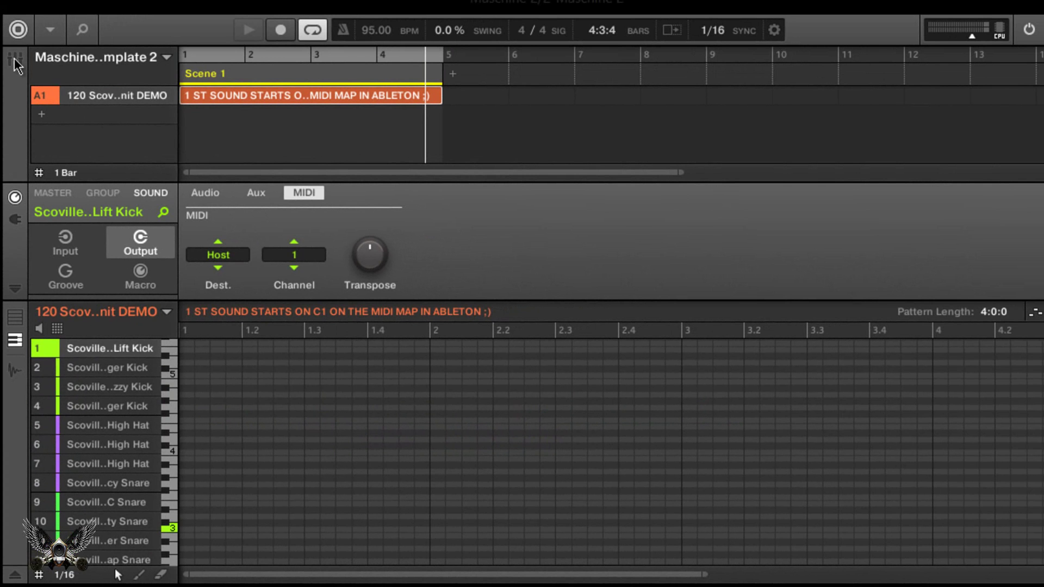
- Switch Maschine to the mixer view, show the IO, plug-in and Aux sections for all sounds, and close the Maschine window
left_click(14, 58)
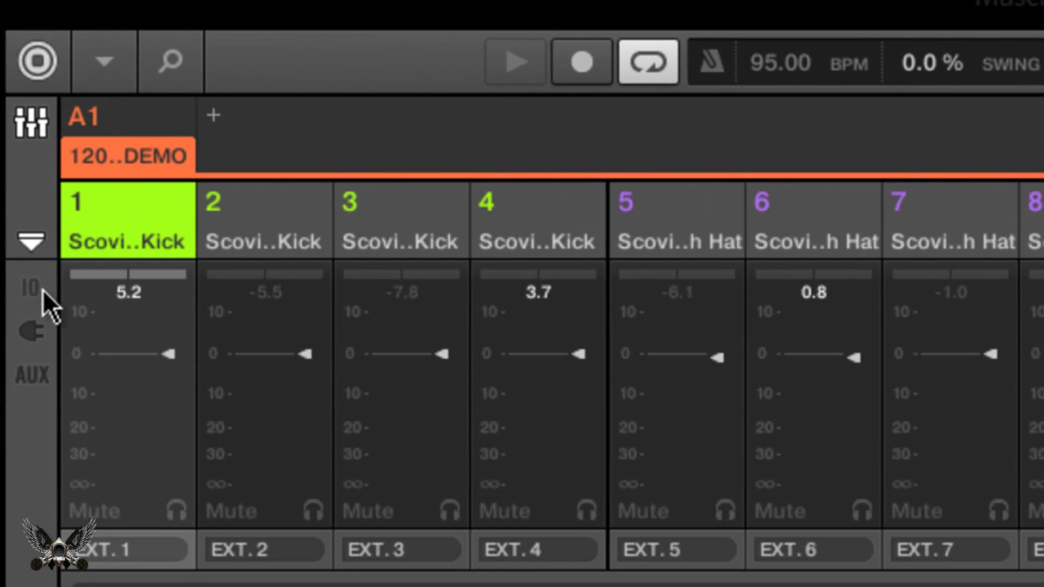
left_click(43, 291)
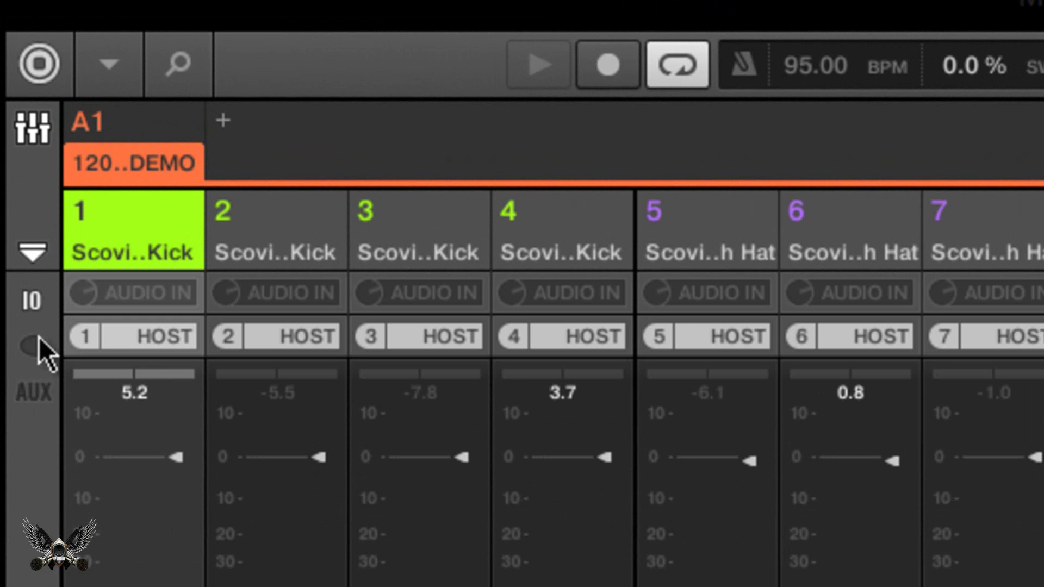
left_click(32, 347)
left_click(33, 390)
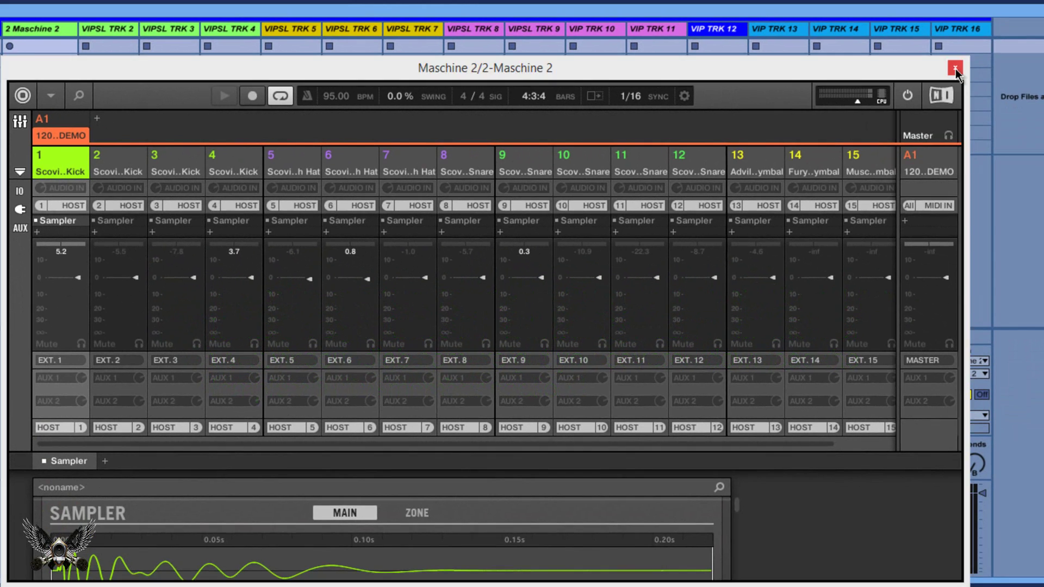
left_click(955, 68)
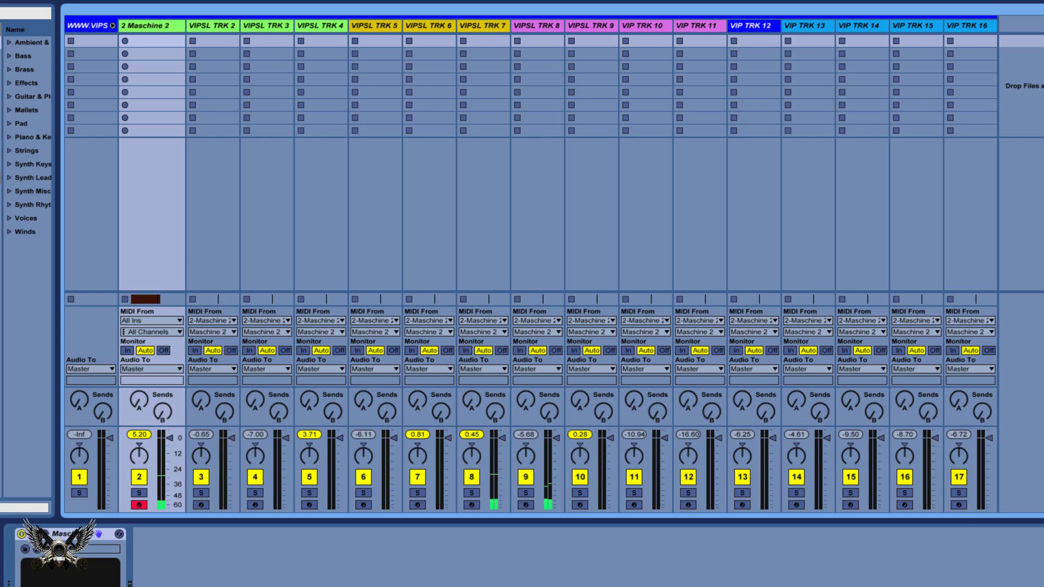
- Reopen the Maschine window, position it to compare its sound meters with the Ableton track meters, and close it
left_click(49, 537)
left_click_drag(595, 81, 575, 489)
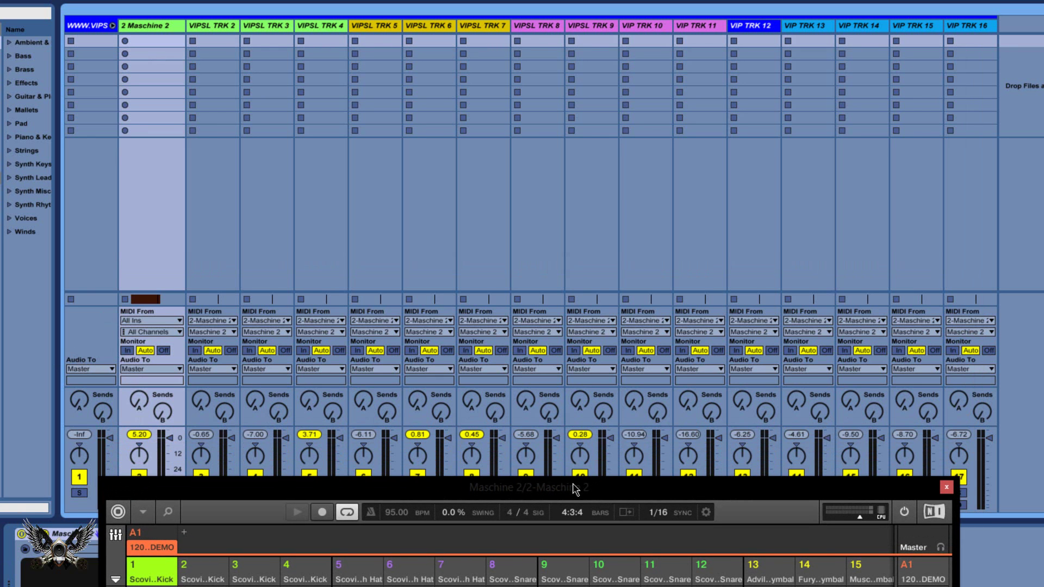
left_click_drag(572, 489, 823, 0)
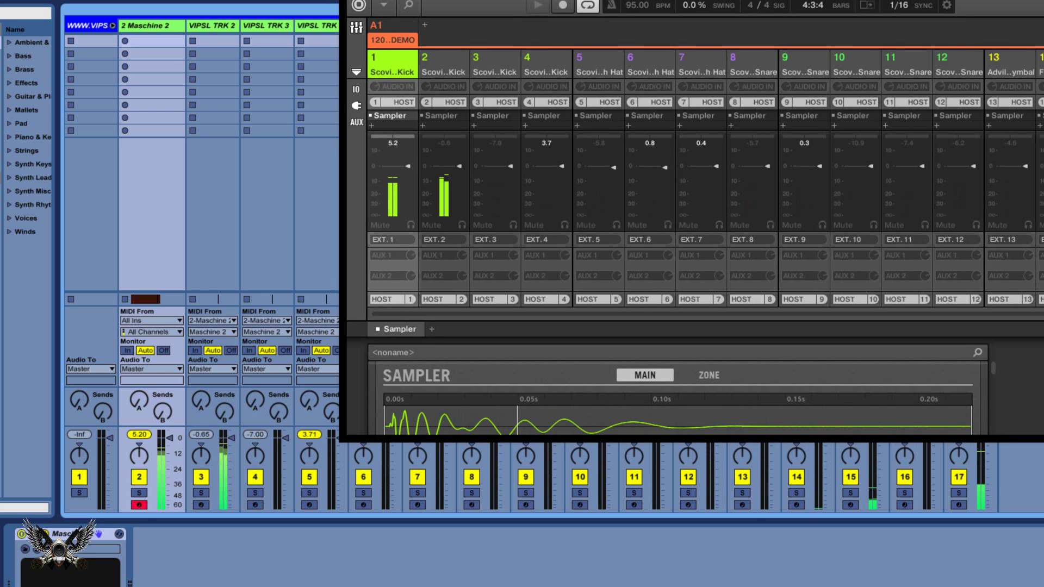
left_click_drag(790, 18, 705, 101)
left_click_drag(933, 64, 831, 174)
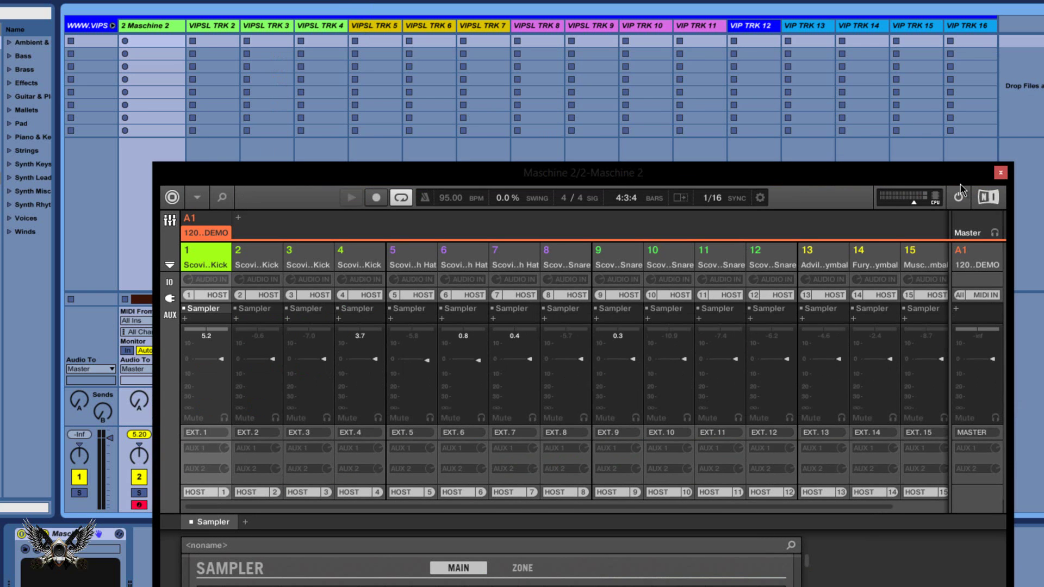
left_click(1001, 175)
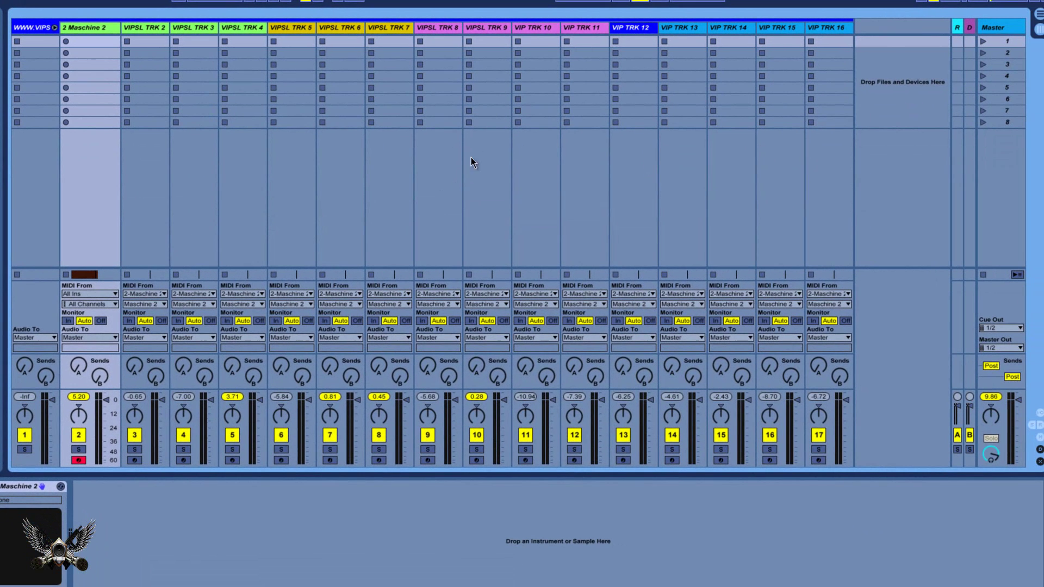
- Open the notes of the "SOUND 1 STARTS ON C1" clip in Arrangement View and return the playback position to the start
left_click(1040, 18)
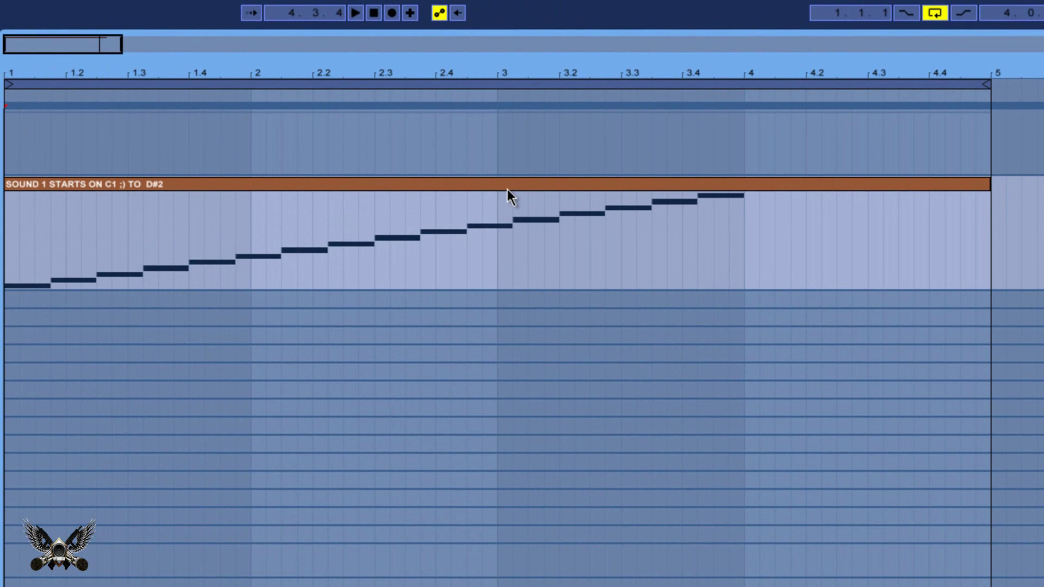
double_click(507, 187)
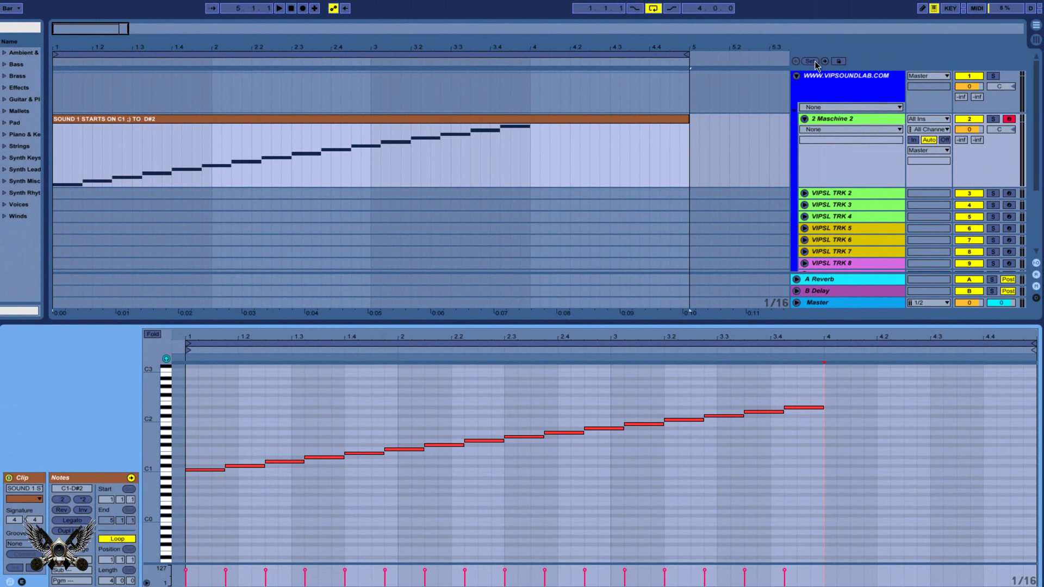
left_click(797, 61)
left_click(796, 62)
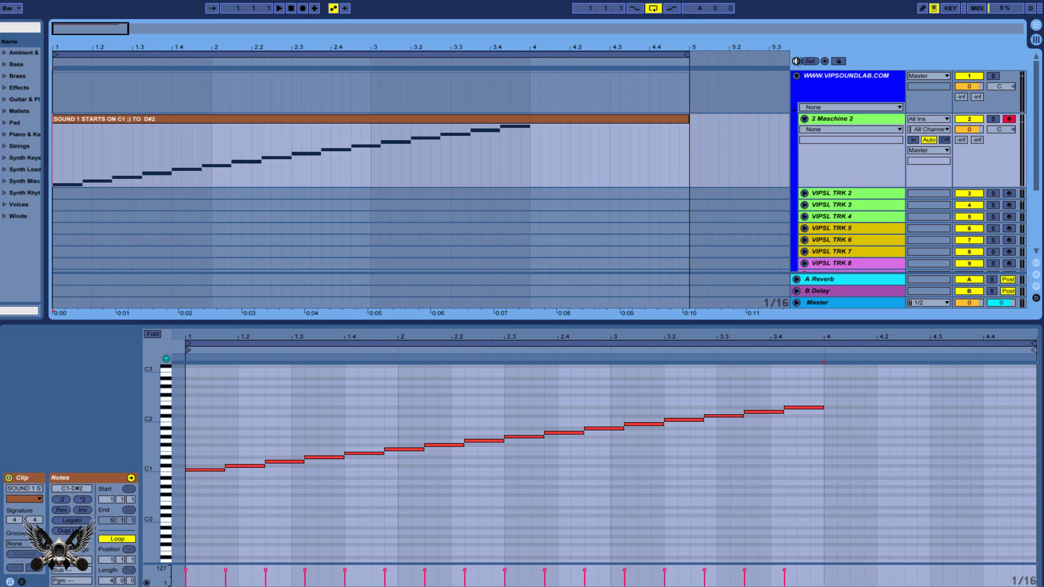
- Play the clip, reduce the height of the 2 Maschine 2 track to reveal more track meters, and stop playback
left_click(280, 9)
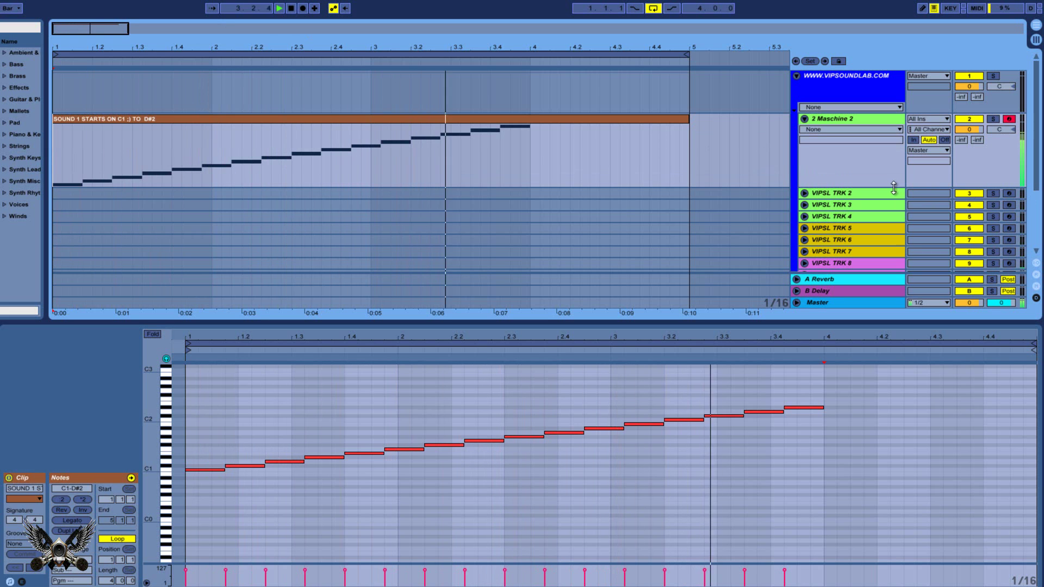
left_click_drag(925, 188, 891, 147)
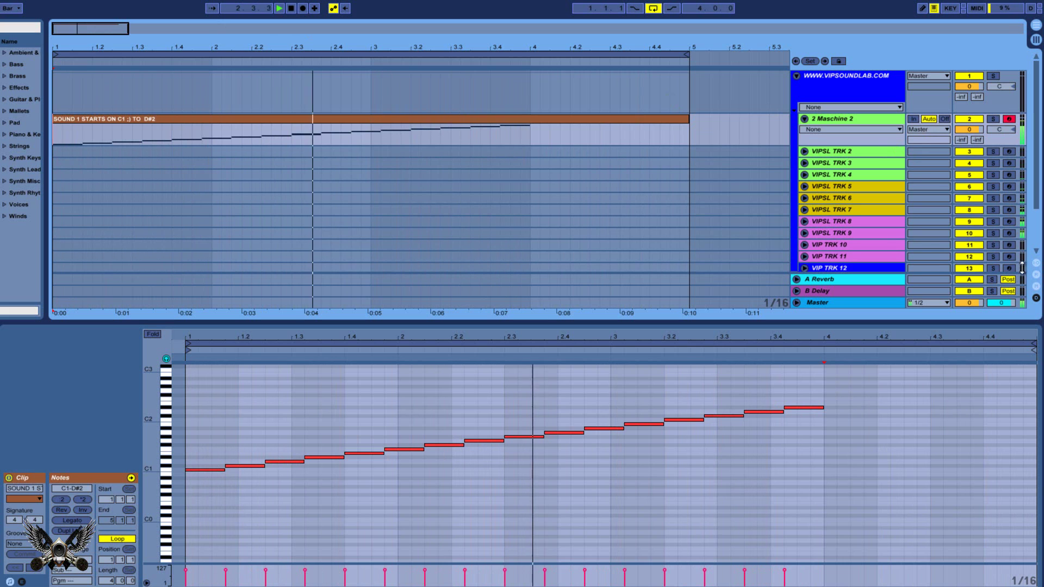
left_click(291, 9)
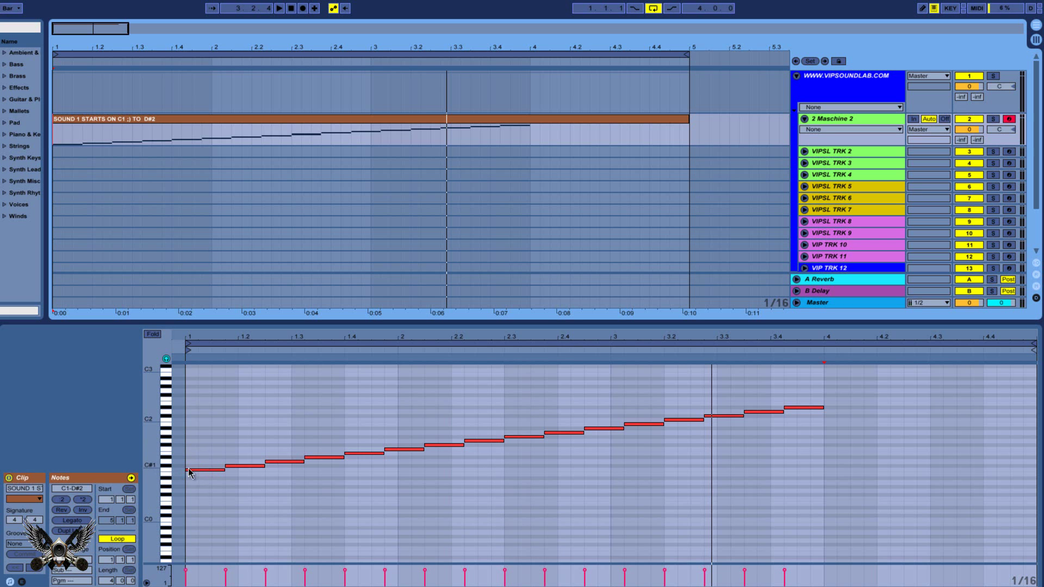
- Select the clip's first note on C1, and inspect the devices on the 2 Maschine 2 and VIPSL TRK 2 tracks
mouse_move(195, 473)
left_mouse_down()
mouse_move(198, 411)
mouse_move(192, 475)
left_mouse_up()
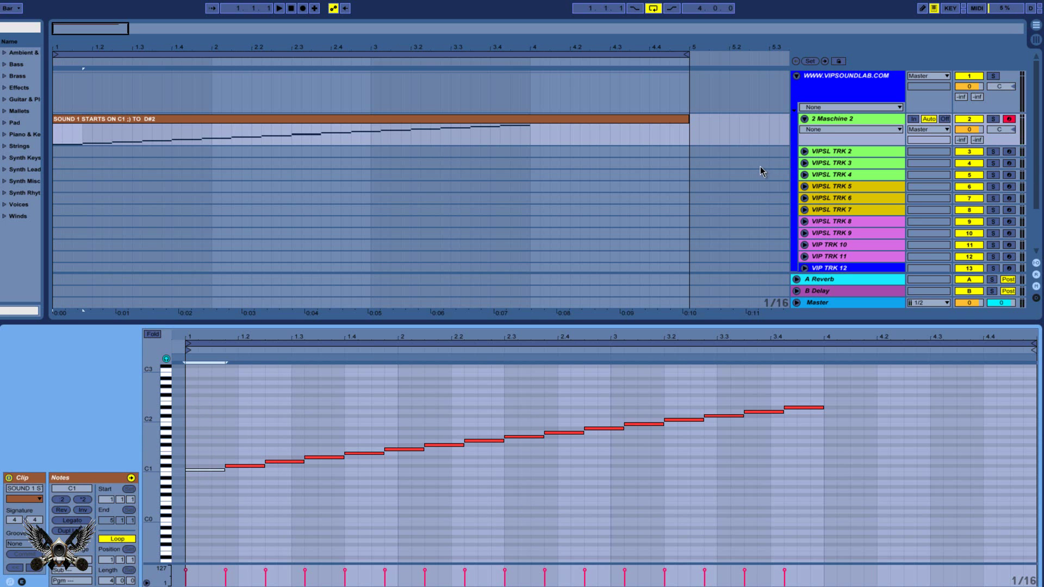
left_click(830, 124)
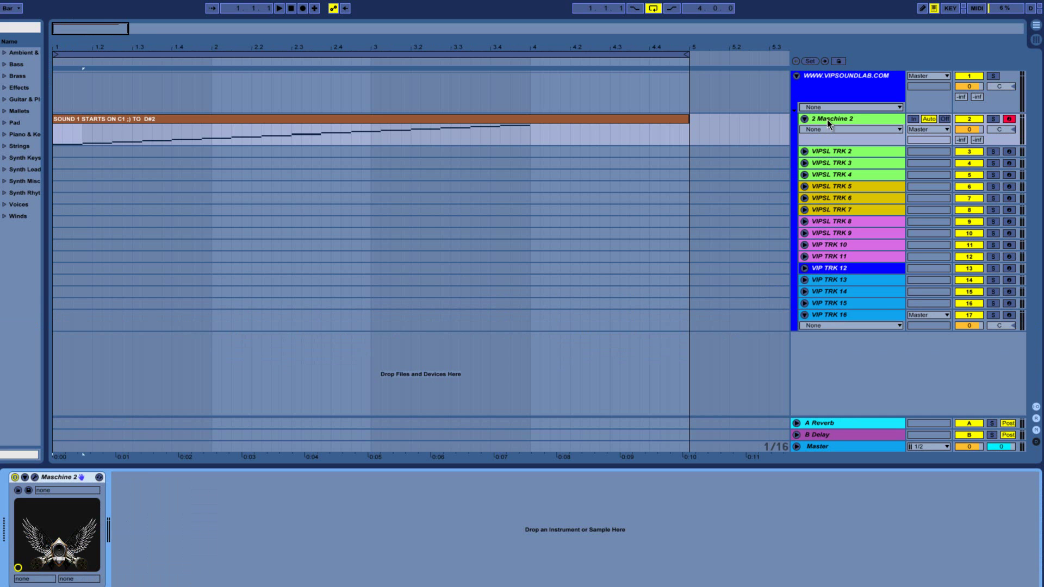
left_click(828, 154)
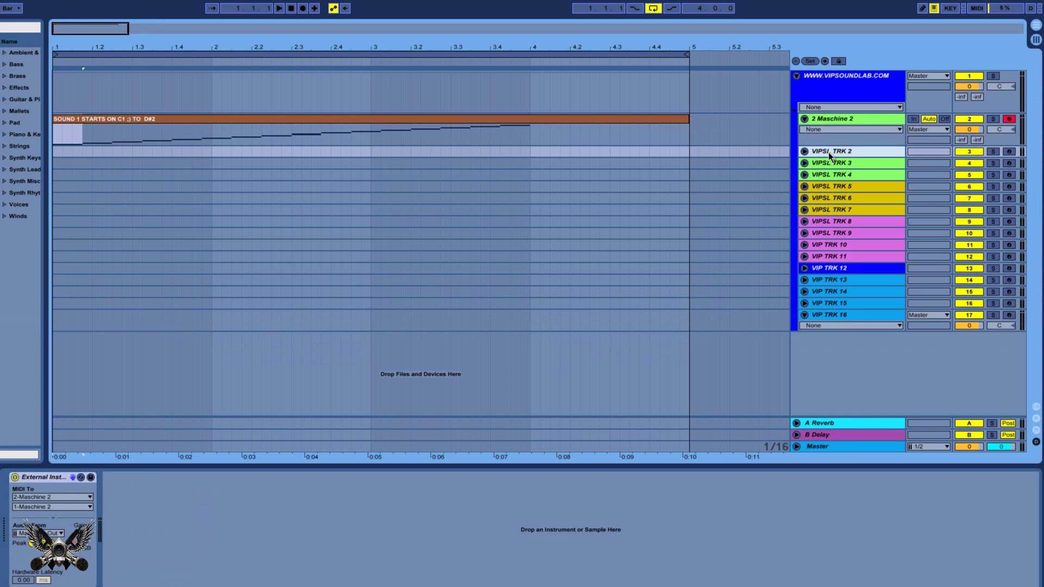
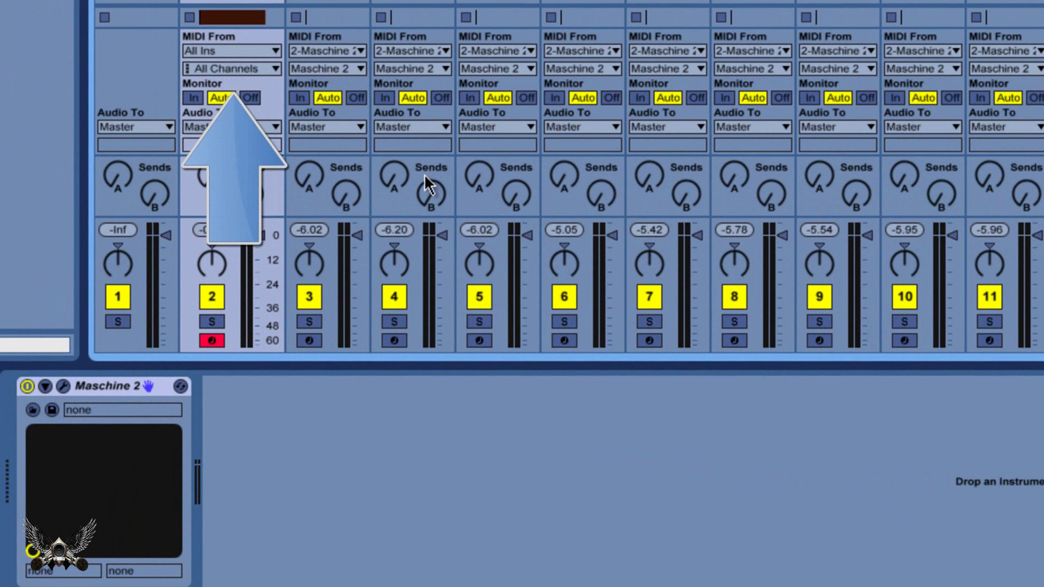
- Inspect the MIDI To target, MIDI channel and Audio From choices of the External Instrument on VIPSL TRK 2
left_click(361, 140)
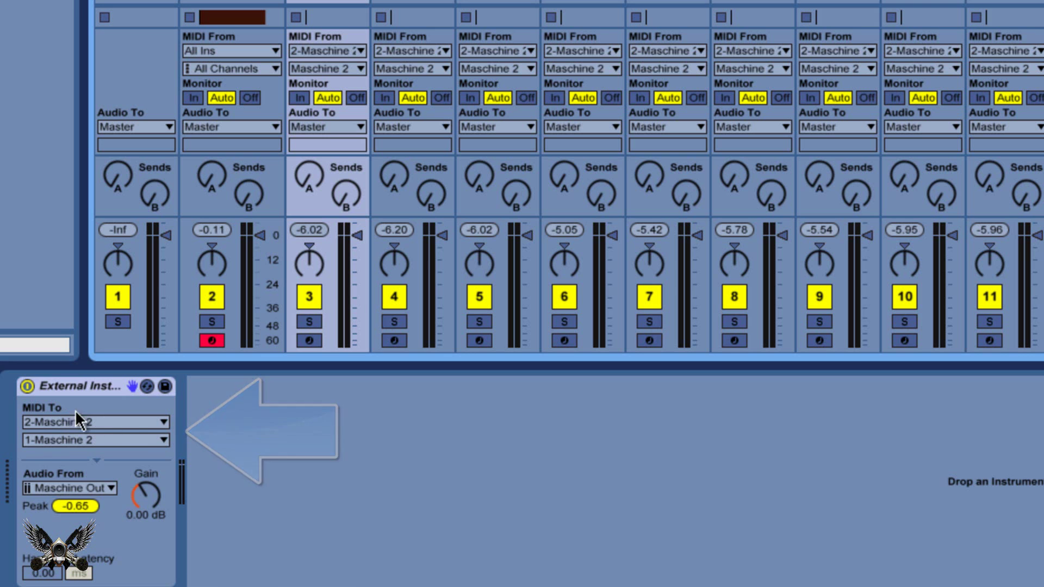
left_click(135, 421)
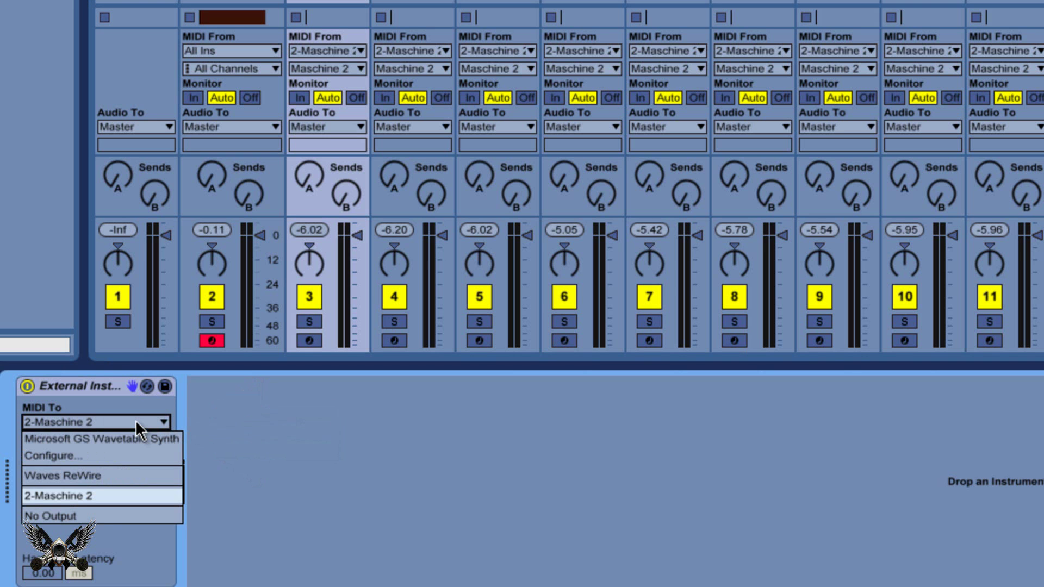
left_click(224, 423)
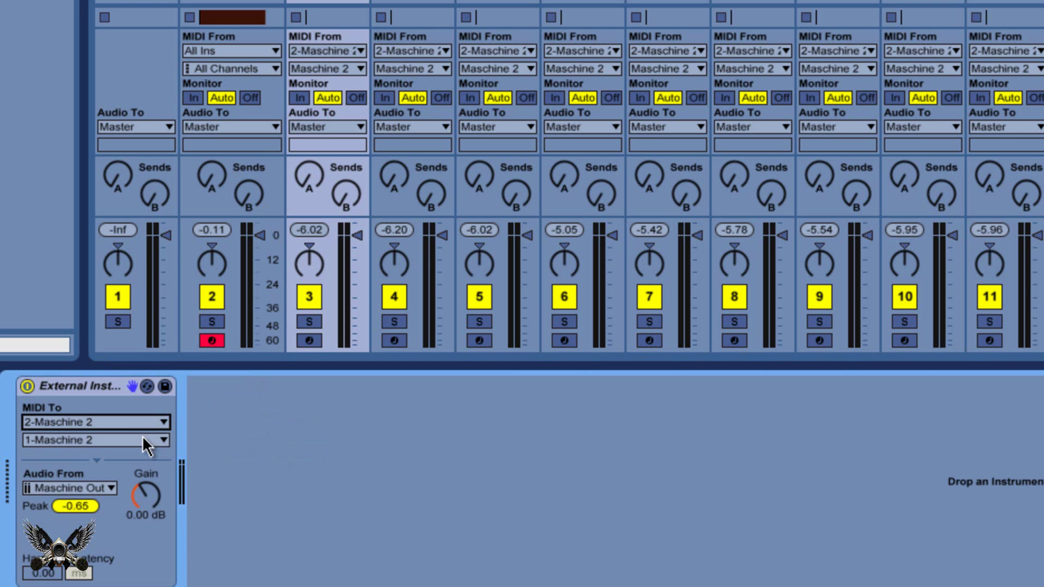
left_click(160, 440)
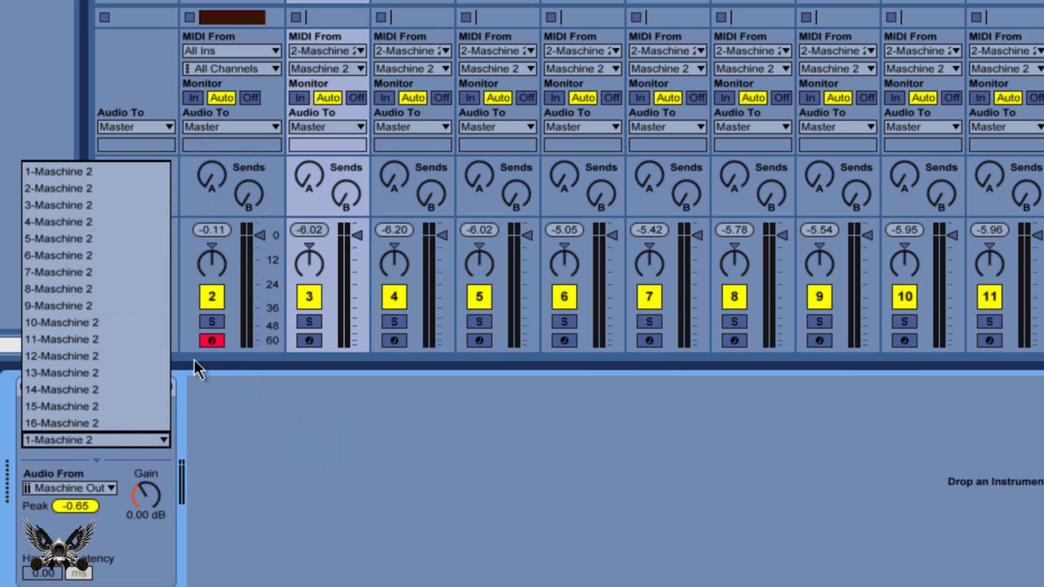
left_click(234, 400)
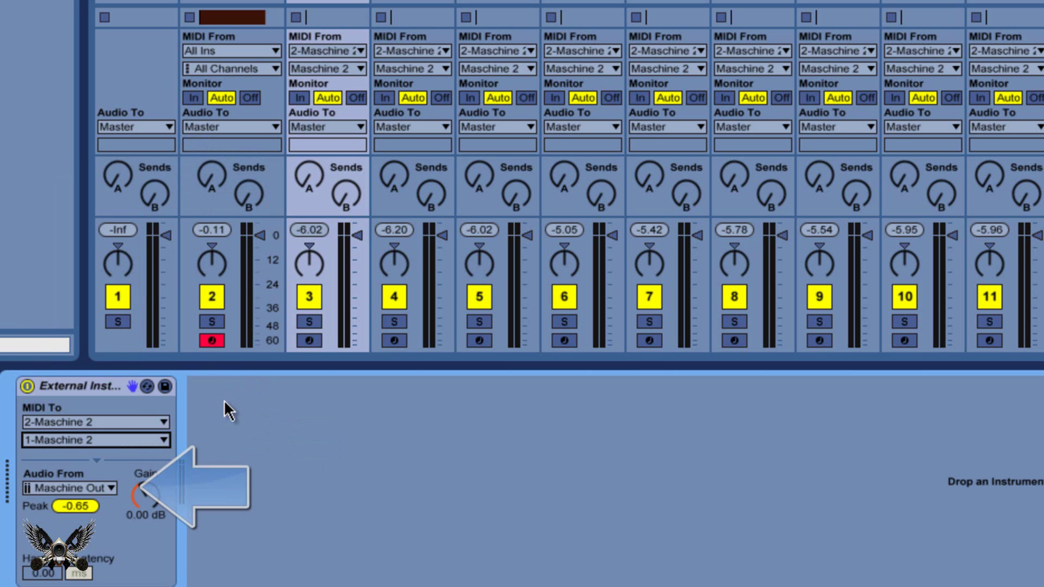
left_click(107, 487)
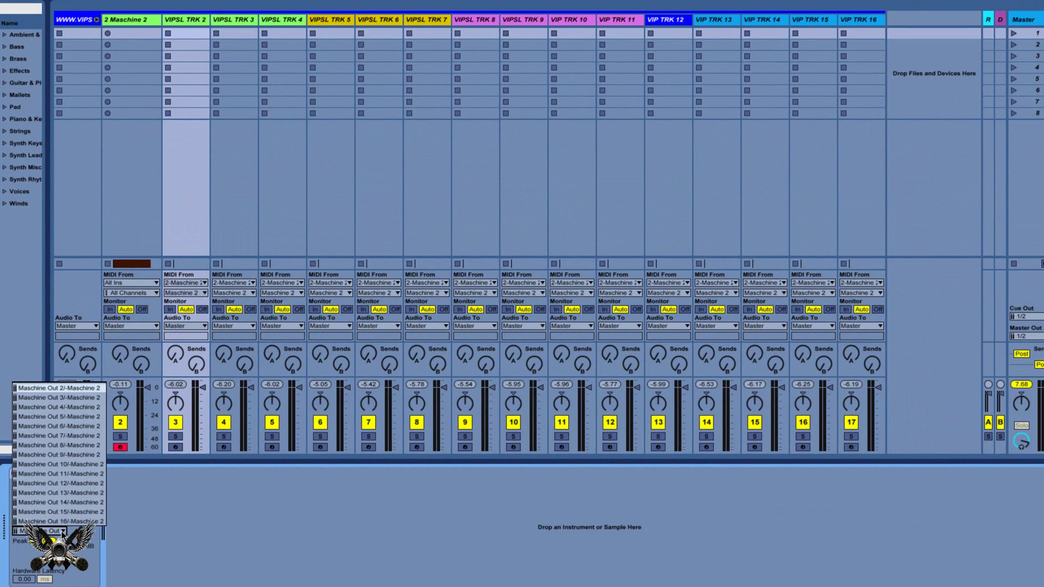
left_click(148, 502)
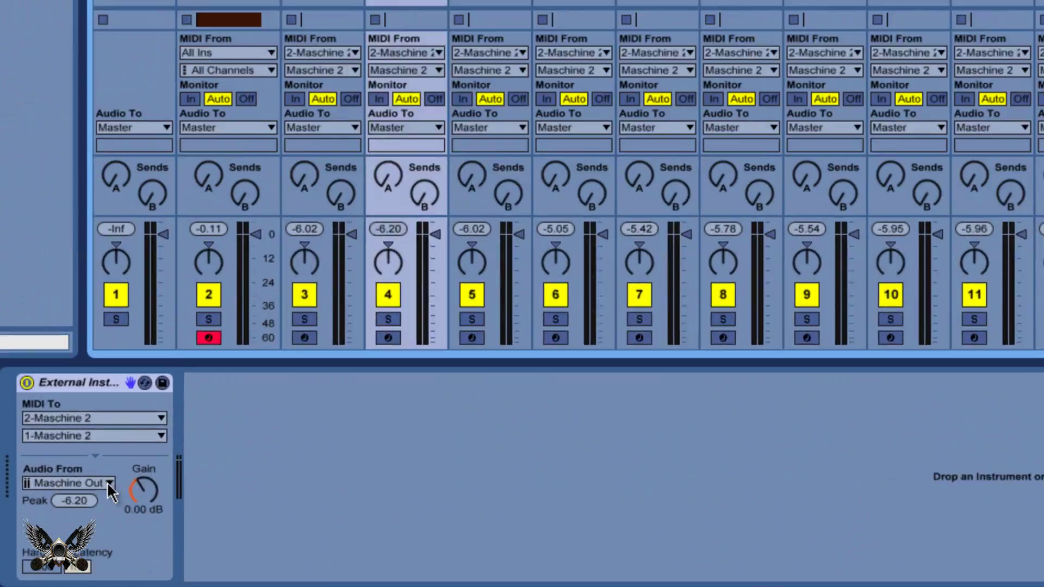
- Inspect the Audio From output choices of the External Instrument devices on VIPSL TRK 3 and VIPSL TRK 4
left_click(109, 483)
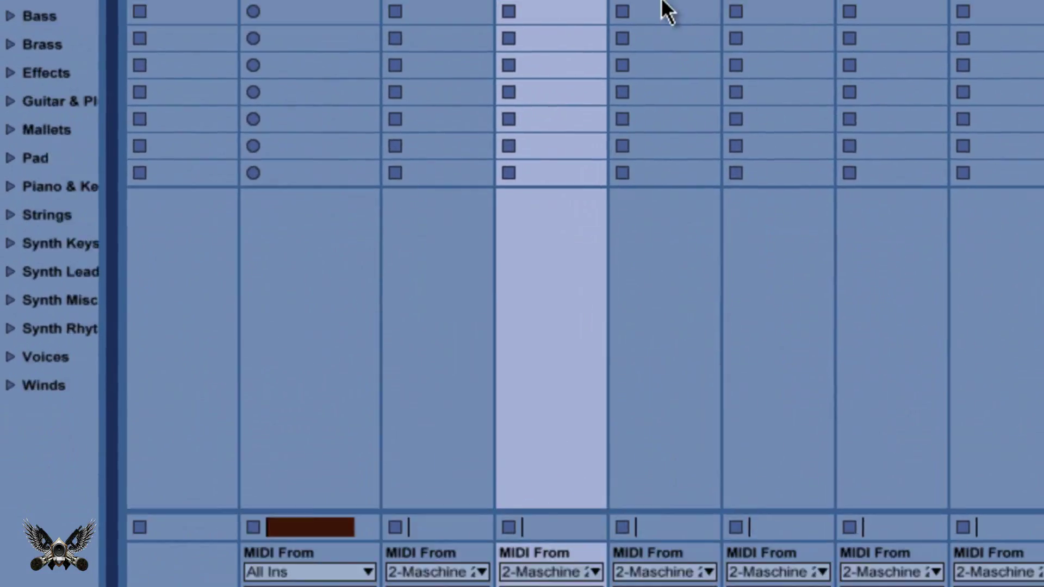
left_click(332, 37)
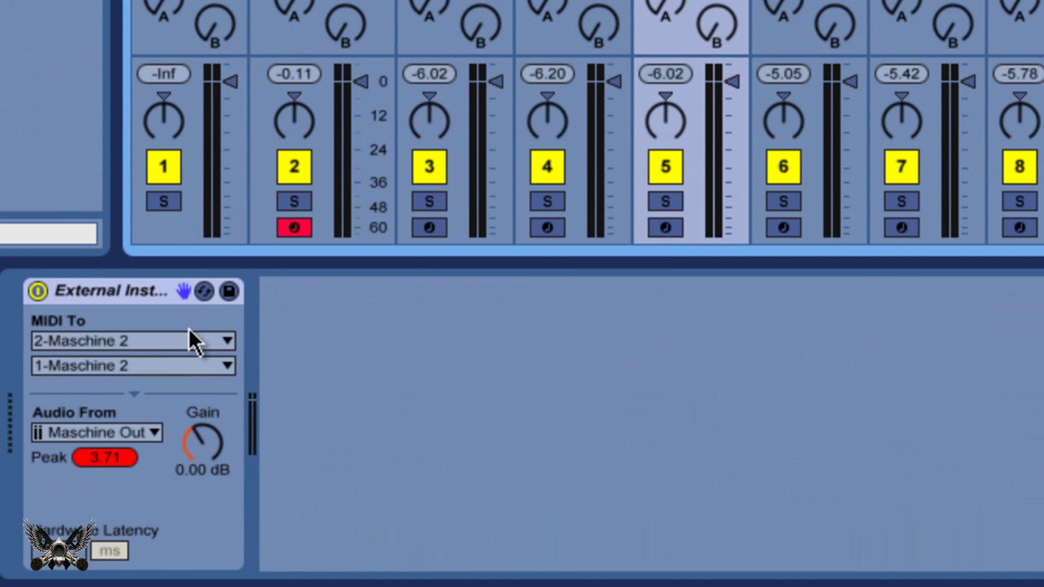
left_click(148, 430)
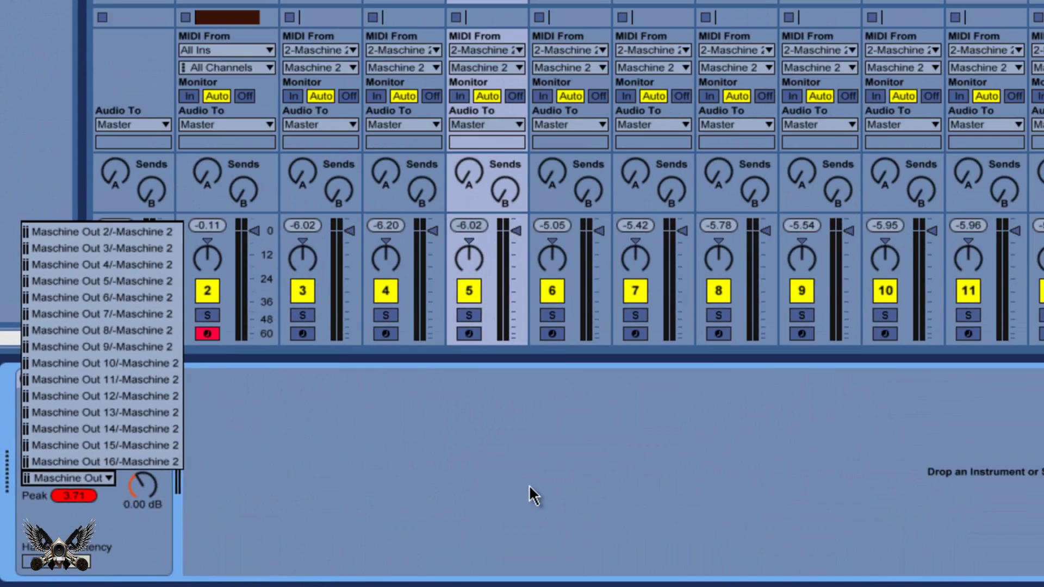
left_click(903, 111)
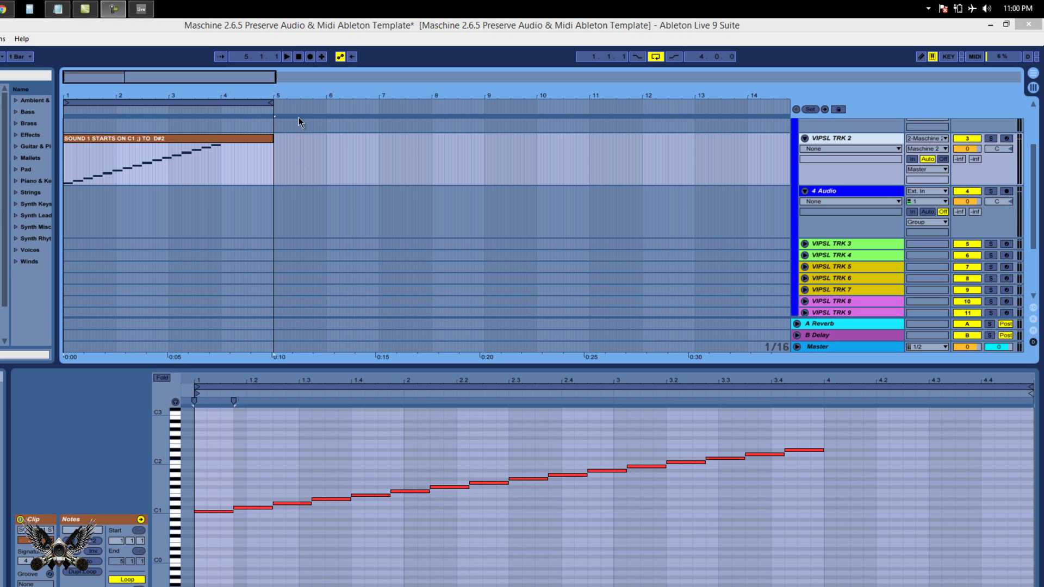
- Check the tracks in Session View, return to Arrangement View and freeze the VIPSL TRK 2 track
left_click_drag(297, 97, 300, 98)
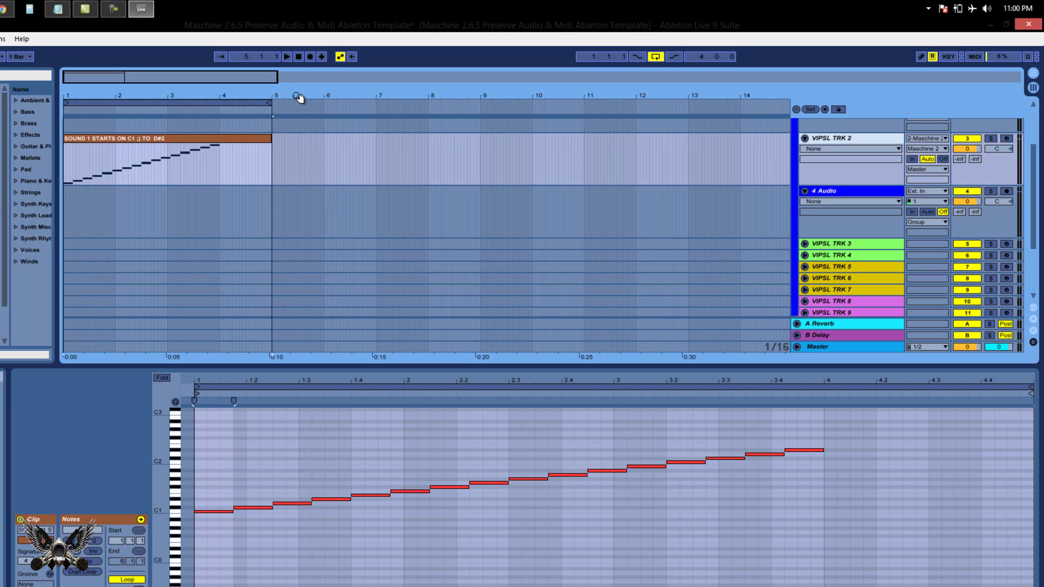
key("Tab")
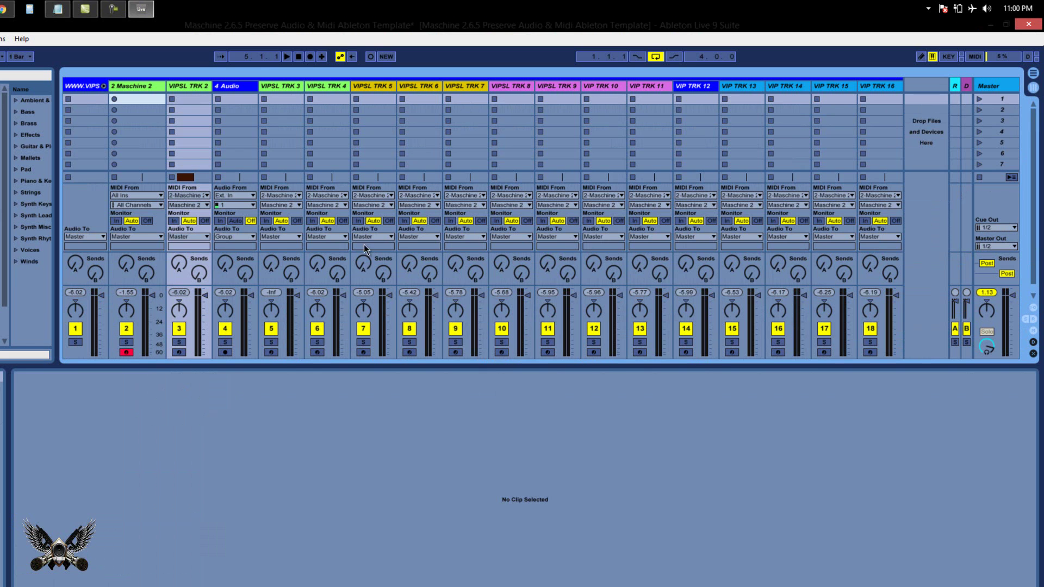
left_click(1034, 75)
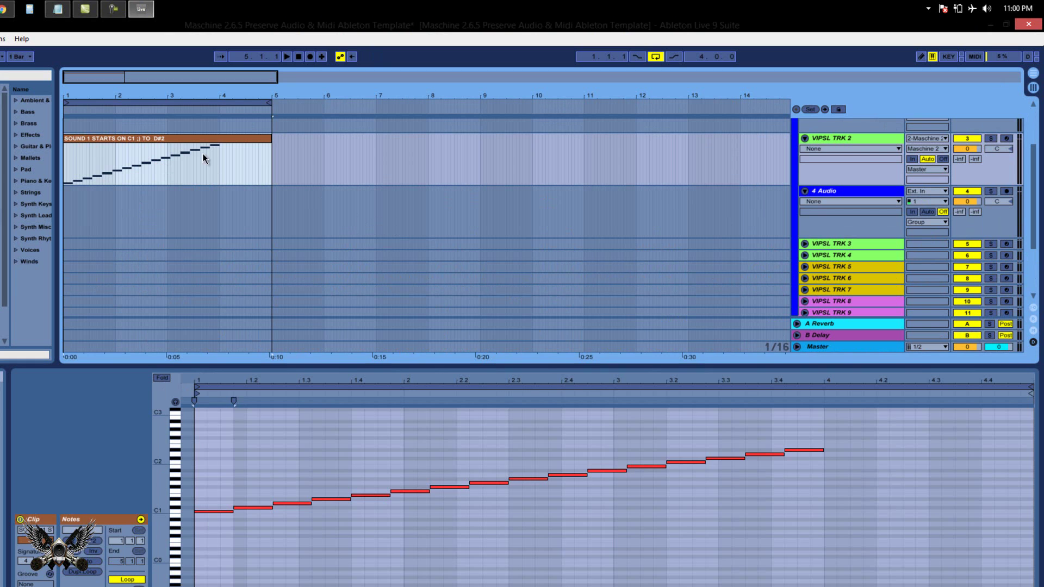
right_click(839, 138)
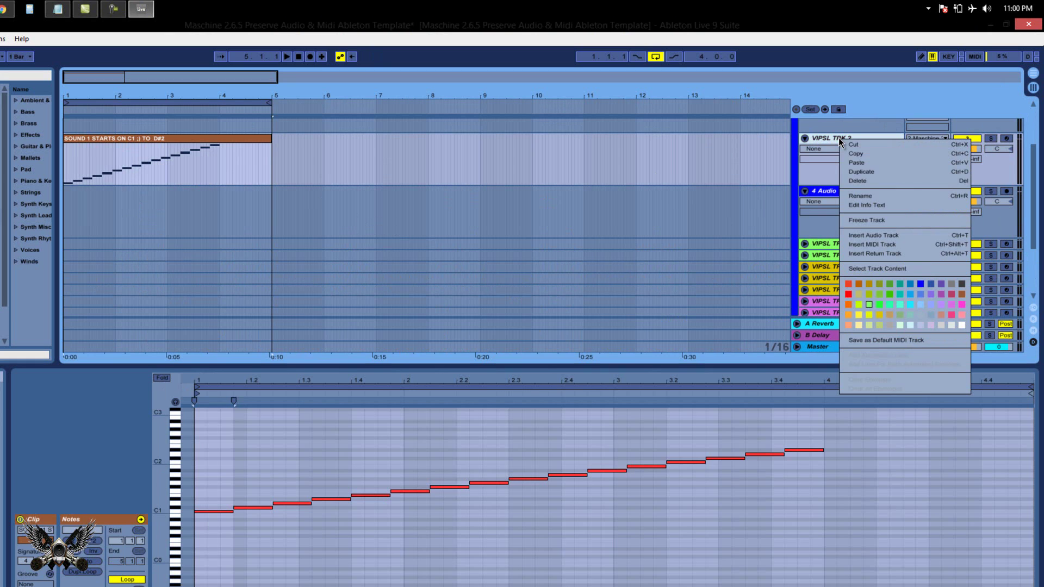
left_click(868, 220)
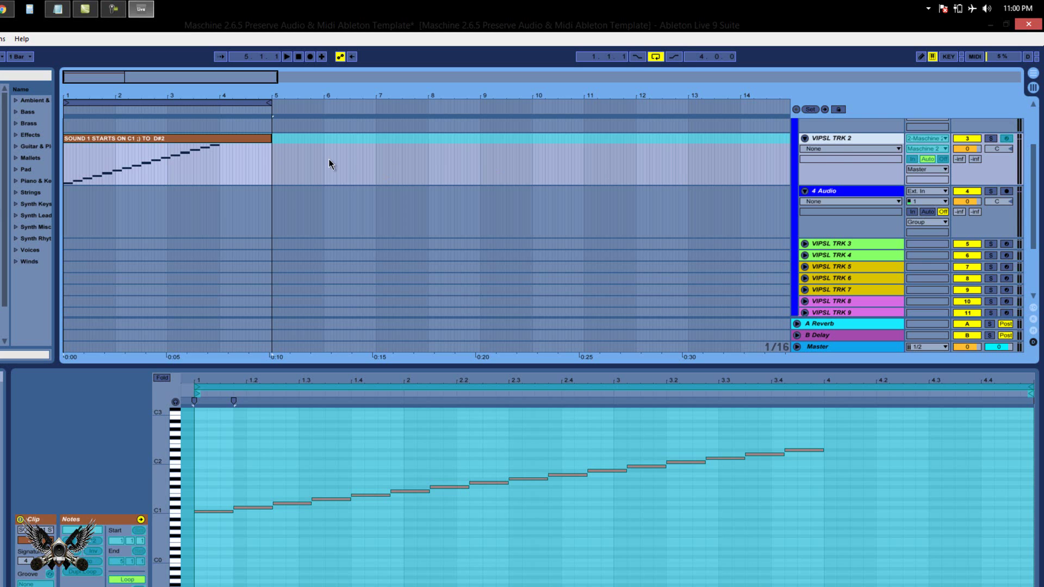
- Insert another audio track below the frozen VIPSL TRK 2 and move its clip onto the 4 Audio track
right_click(838, 140)
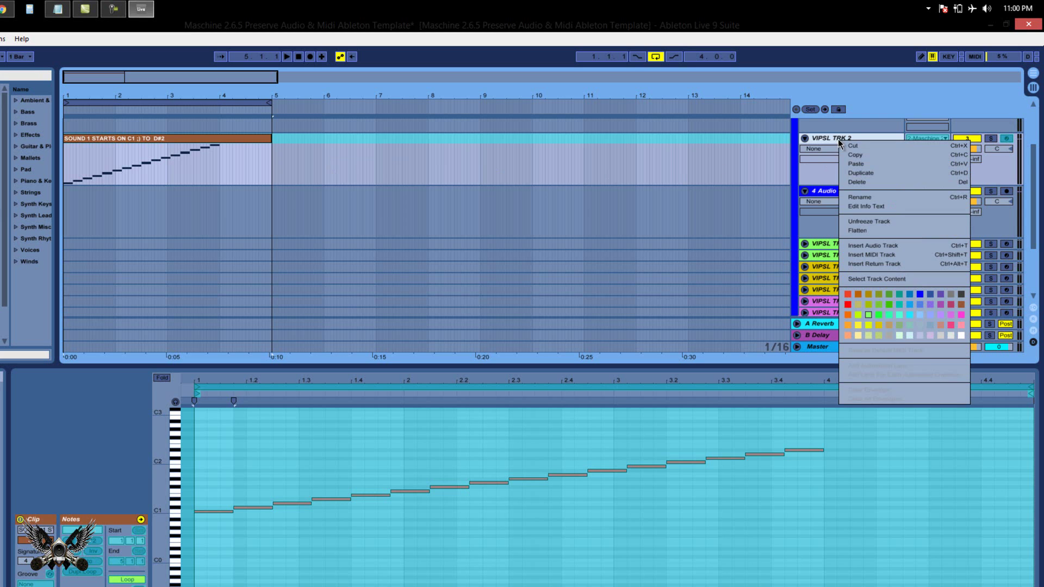
left_click(870, 244)
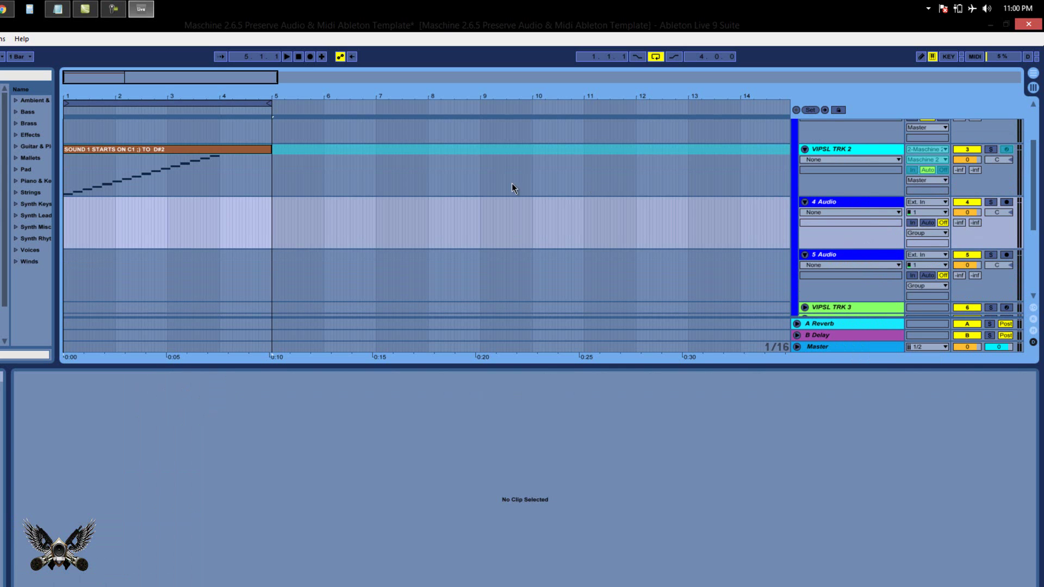
left_click_drag(223, 153, 207, 211)
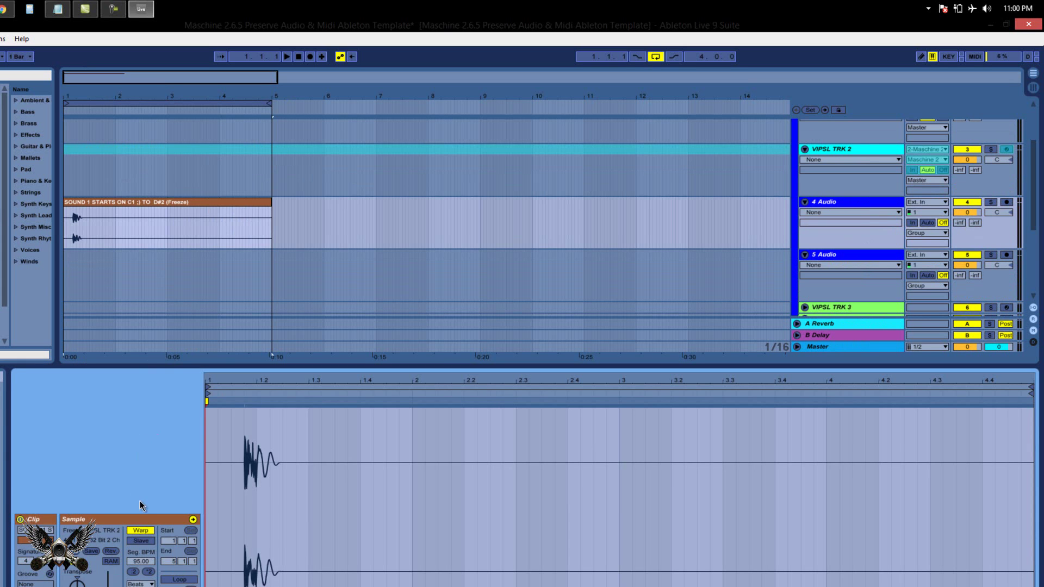
- Turn off Warp and enable RAM mode for the frozen audio clip on the 4 Audio track
left_click(142, 535)
left_click(142, 534)
left_click(143, 535)
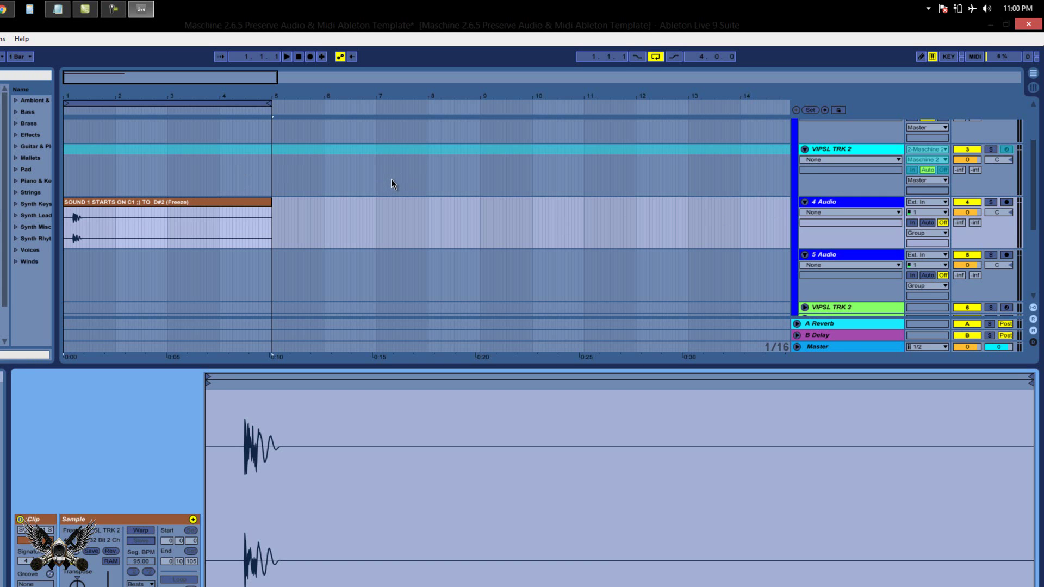
left_click(113, 563)
left_click_drag(77, 580, 77, 544)
- Try to unfreeze the VIPSL TRK 2 track
scroll(368, 314, "up", 3)
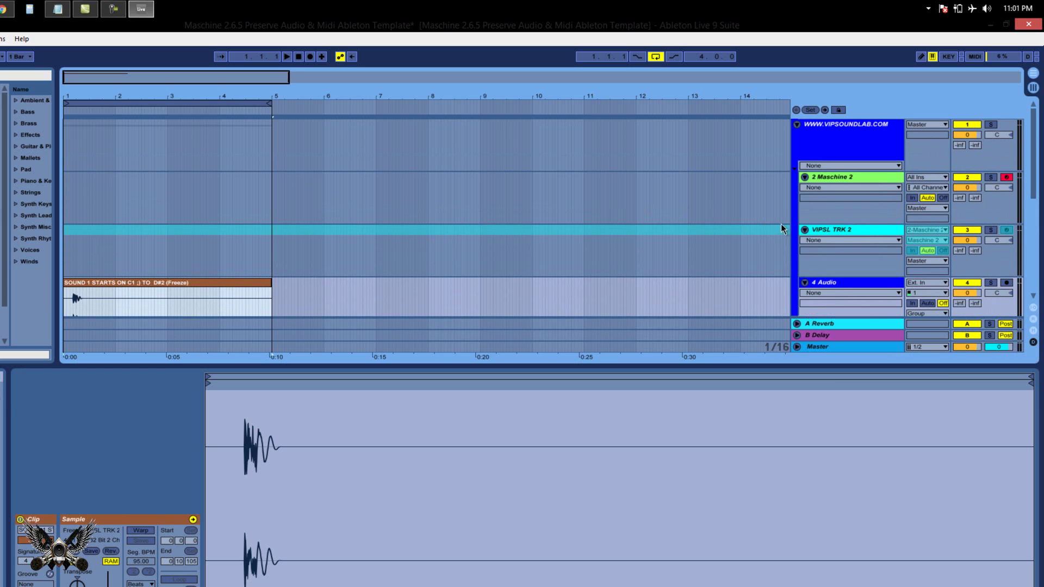
right_click(822, 227)
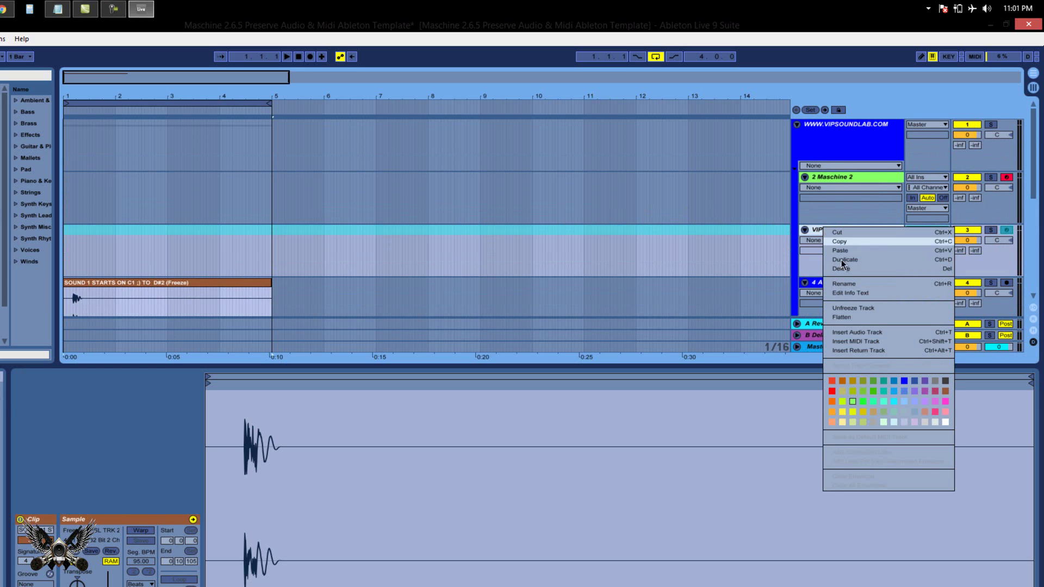
left_click(853, 307)
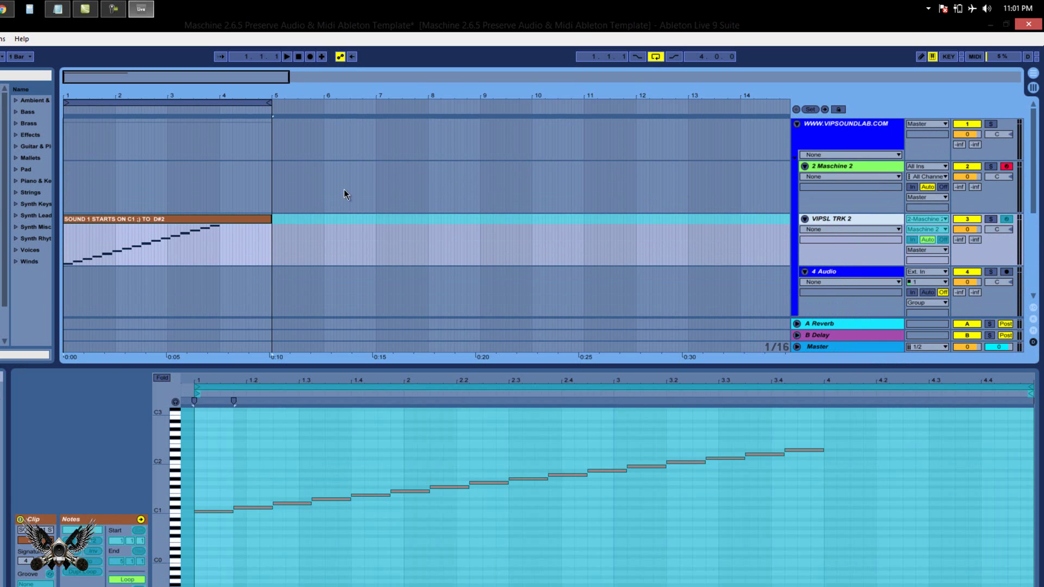
- Duplicate the "SOUND 1 STARTS ON C1" clip three times on VIPSL TRK 2 and move the last copy to the start of 4 Audio
left_click(202, 223)
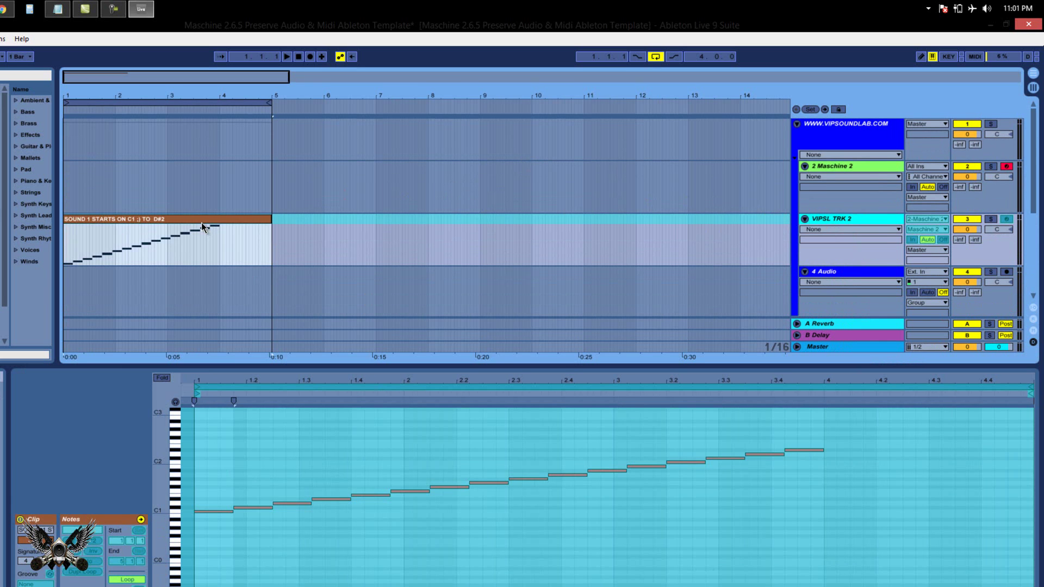
key("ctrl+d")
key("ctrl+d")
key("ctrl+d")
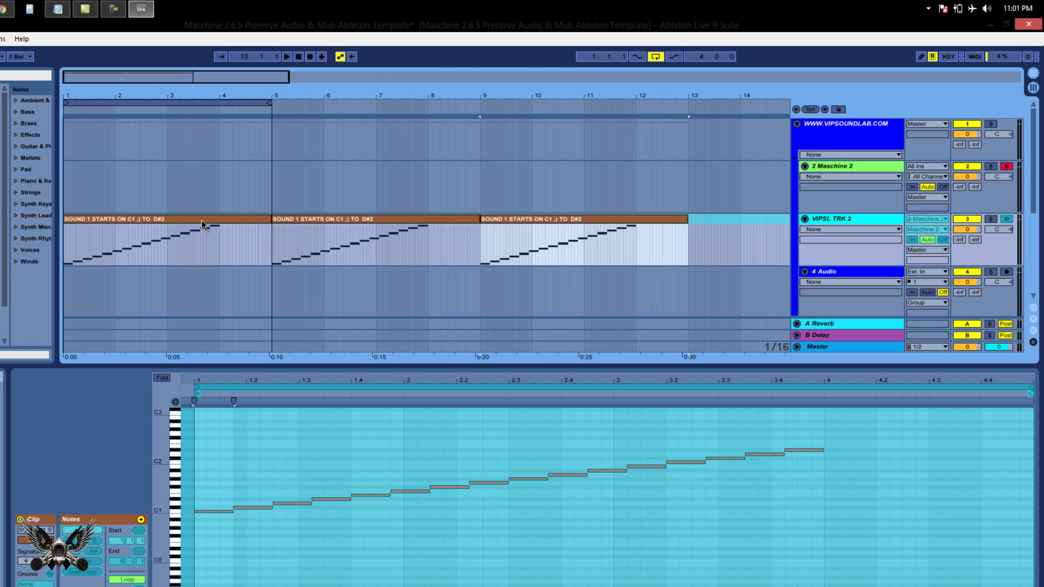
left_click_drag(242, 97, 243, 97)
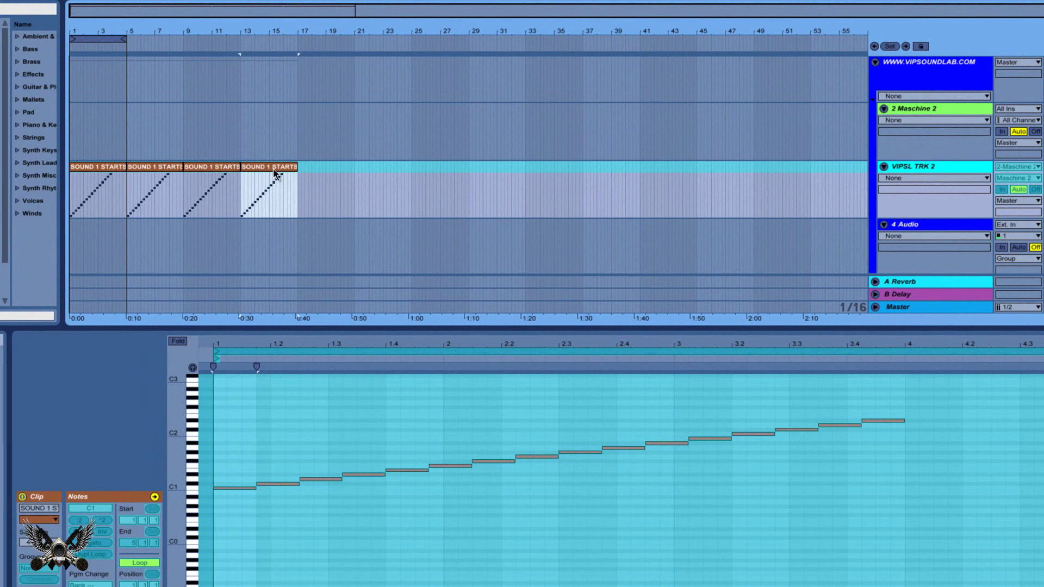
left_click_drag(272, 168, 99, 252)
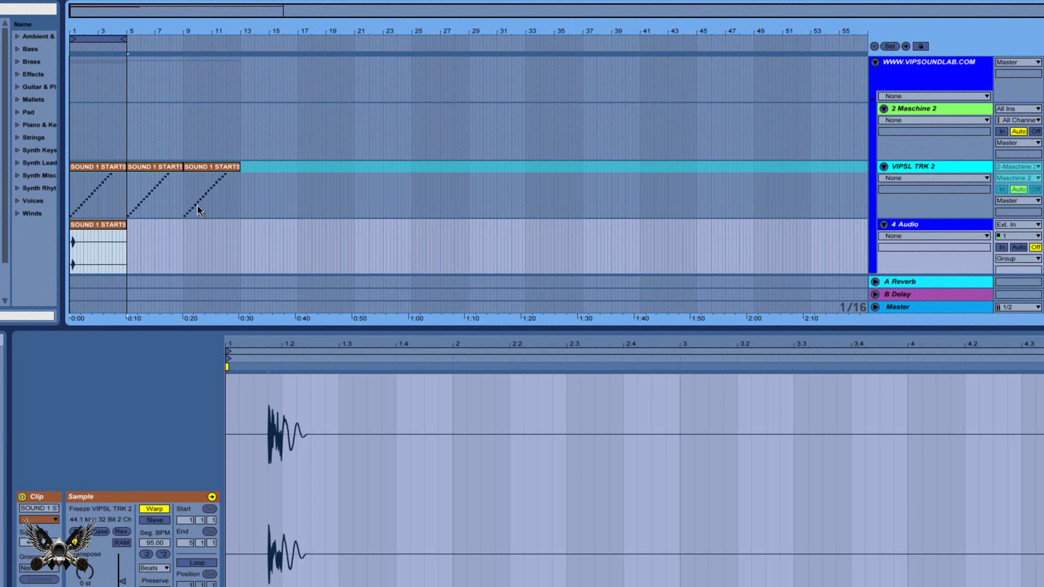
- Unfreeze the VIPSL TRK 2 track
scroll(198, 206, "down", 2)
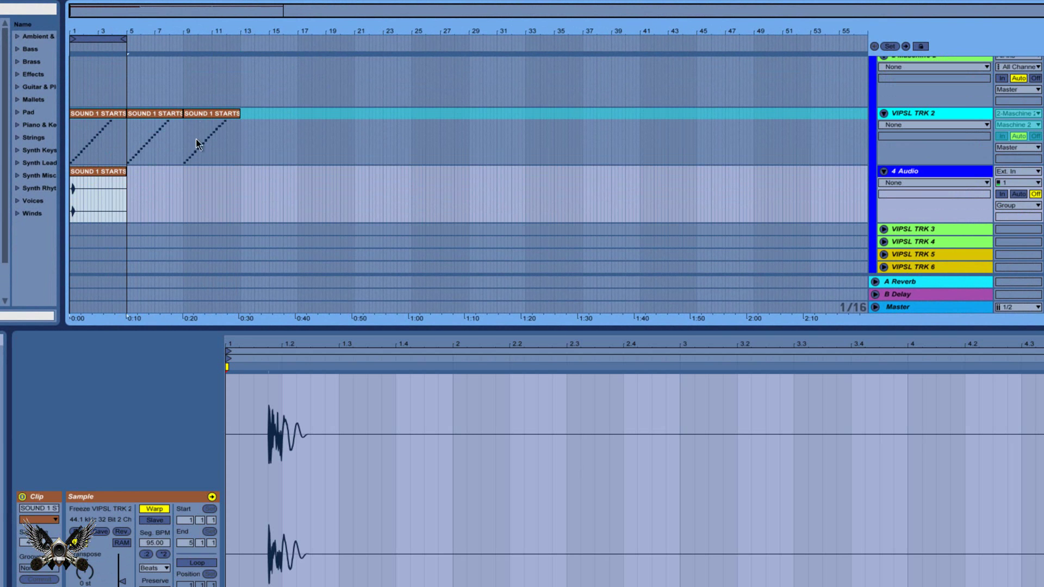
right_click(893, 113)
left_click(935, 201)
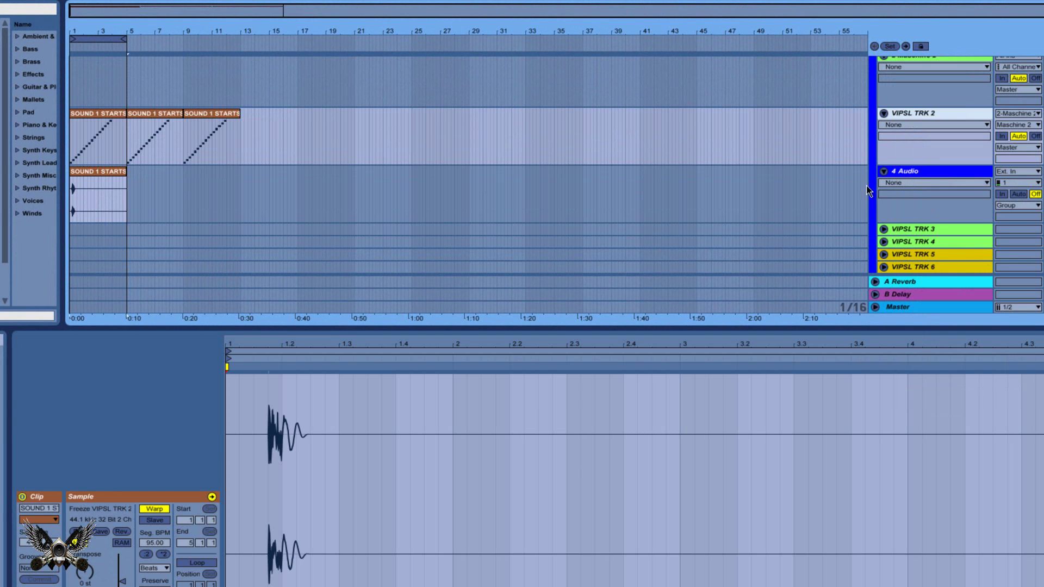
- Move the last MIDI clip copy from VIPSL TRK 2 to the start of VIPSL TRK 3 and freeze that track
left_click_drag(216, 140, 106, 232)
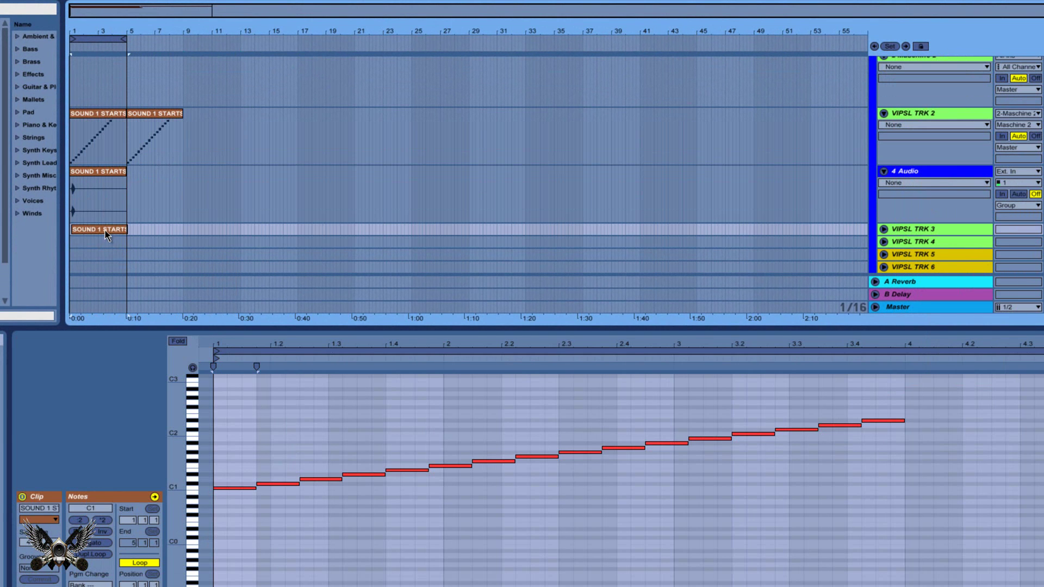
right_click(909, 229)
left_click(957, 319)
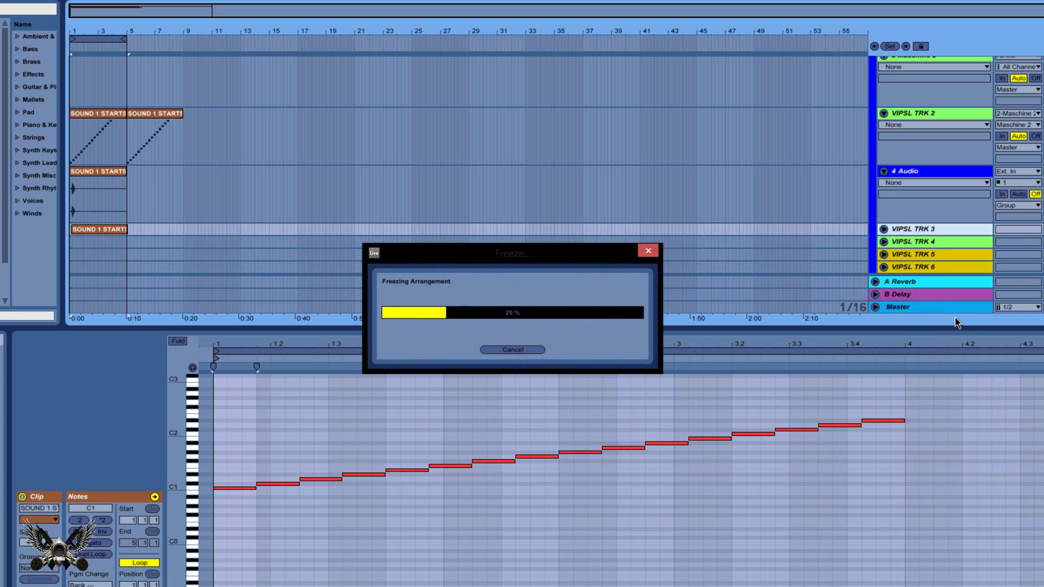
- Insert an audio track below VIPSL TRK 3 and move the frozen clip onto it with Warp turned off
right_click(918, 233)
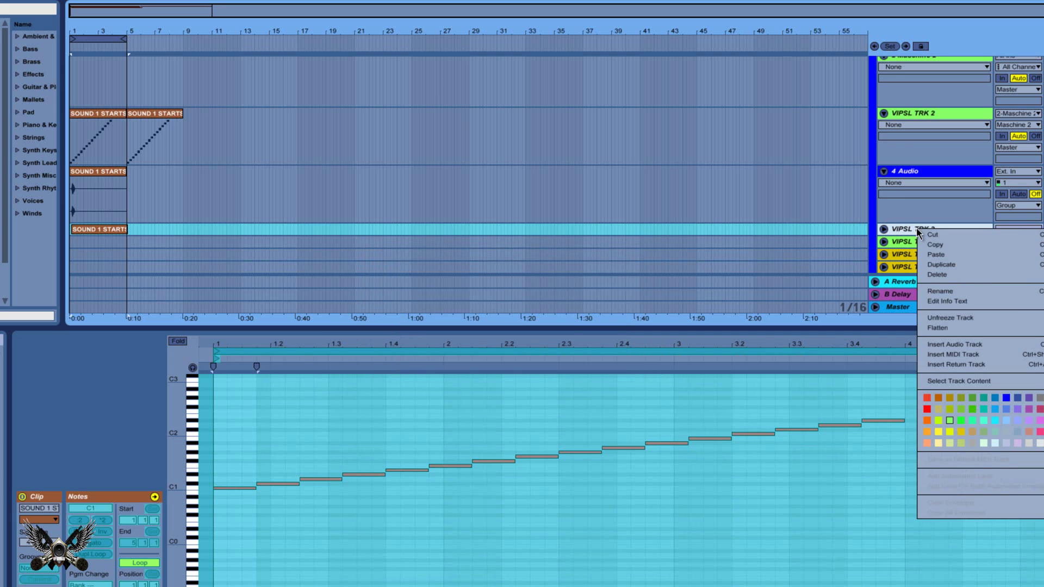
left_click(965, 345)
left_click_drag(95, 226, 90, 243)
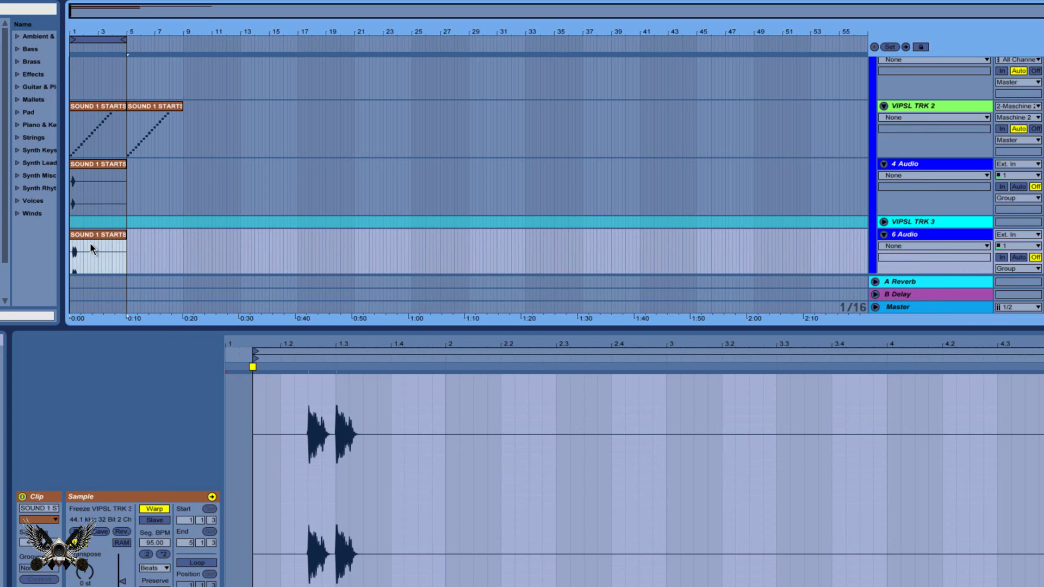
left_click(155, 509)
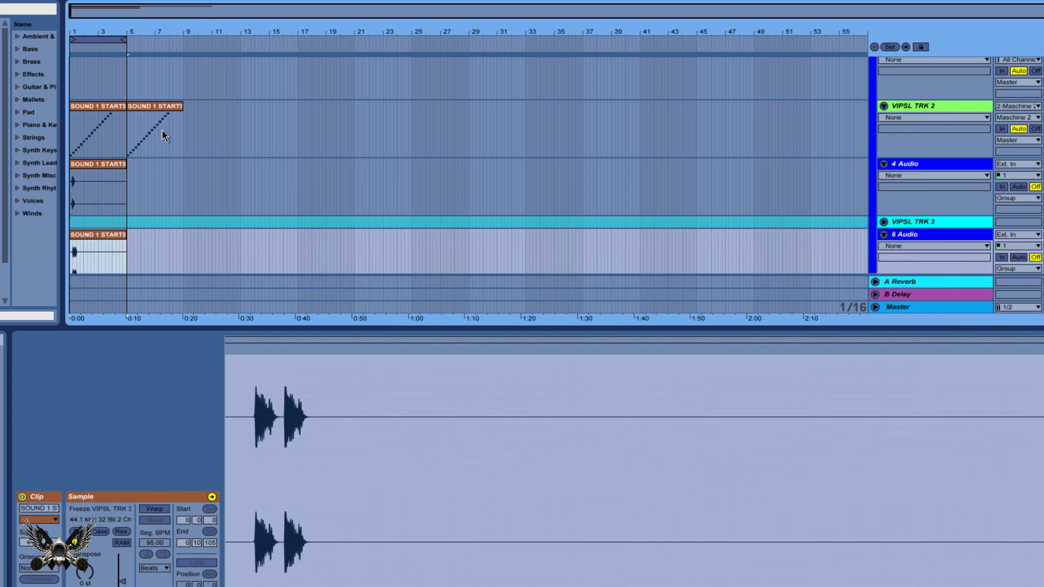
- Move the remaining MIDI clip copy from VIPSL TRK 2 to the start of VIPSL TRK 4
scroll(179, 144, "down", 2)
left_click_drag(153, 82, 83, 218)
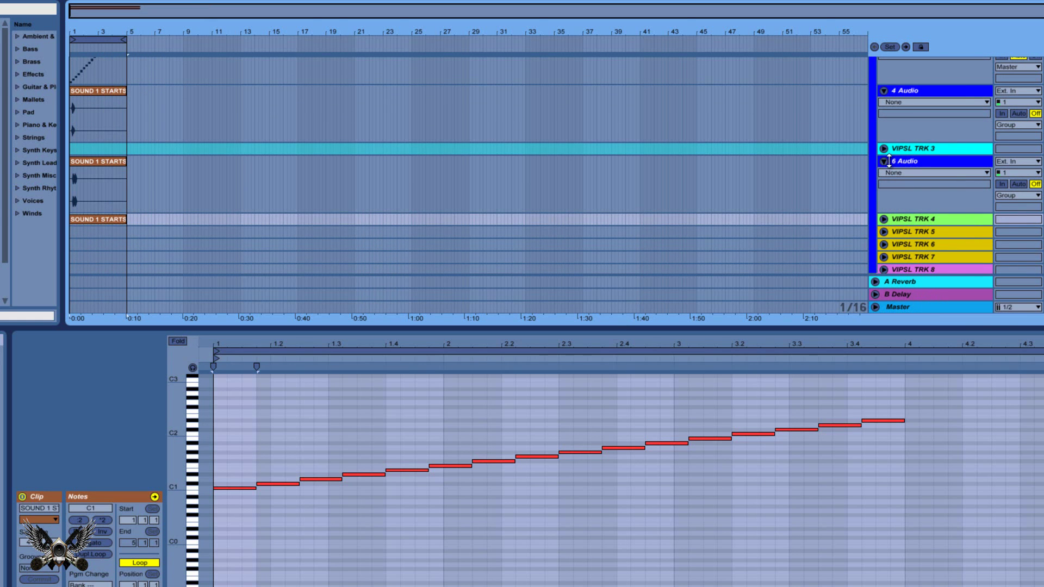
- Unfreeze the VIPSL TRK 3 track and freeze VIPSL TRK 4
right_click(907, 152)
left_click(921, 239)
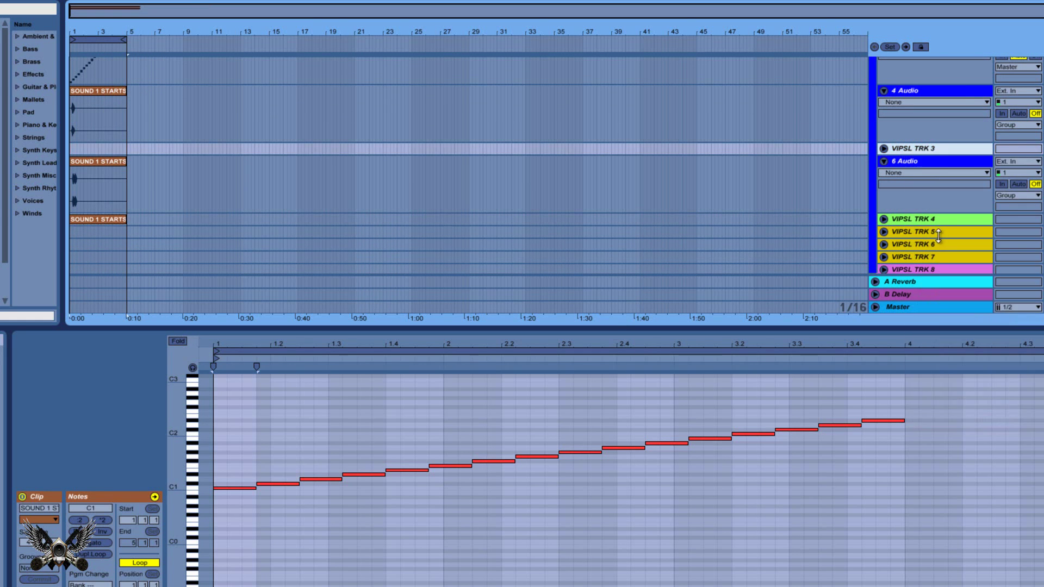
right_click(919, 220)
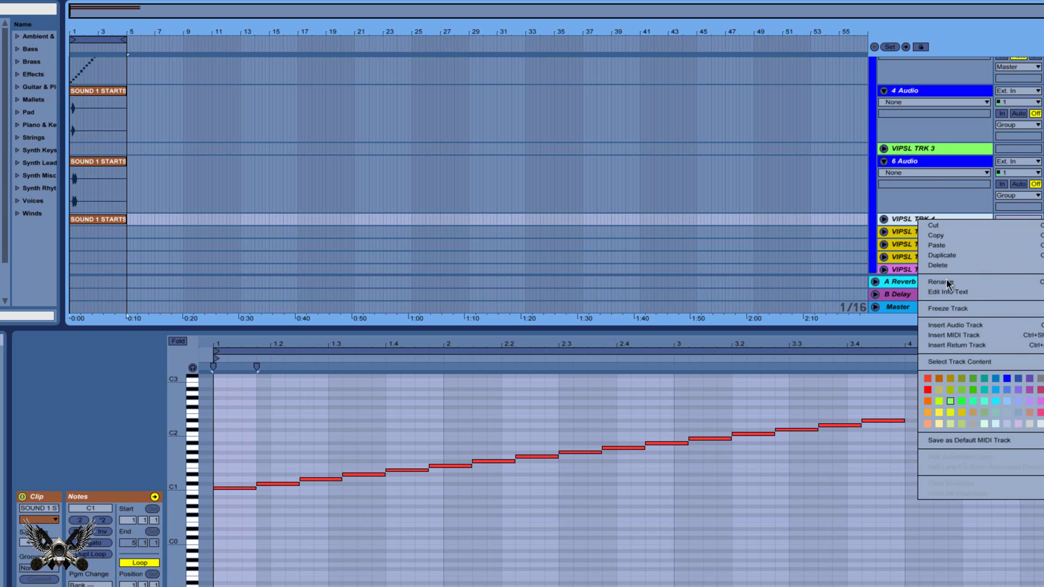
left_click(957, 309)
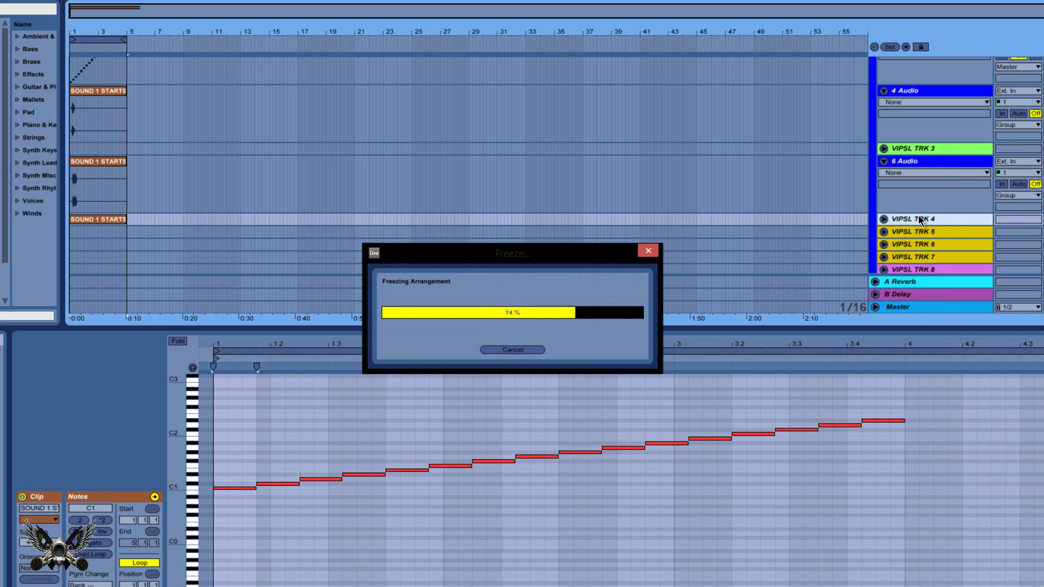
- Insert an audio track below VIPSL TRK 4 and move the frozen clip onto it with Warp turned off
right_click(920, 220)
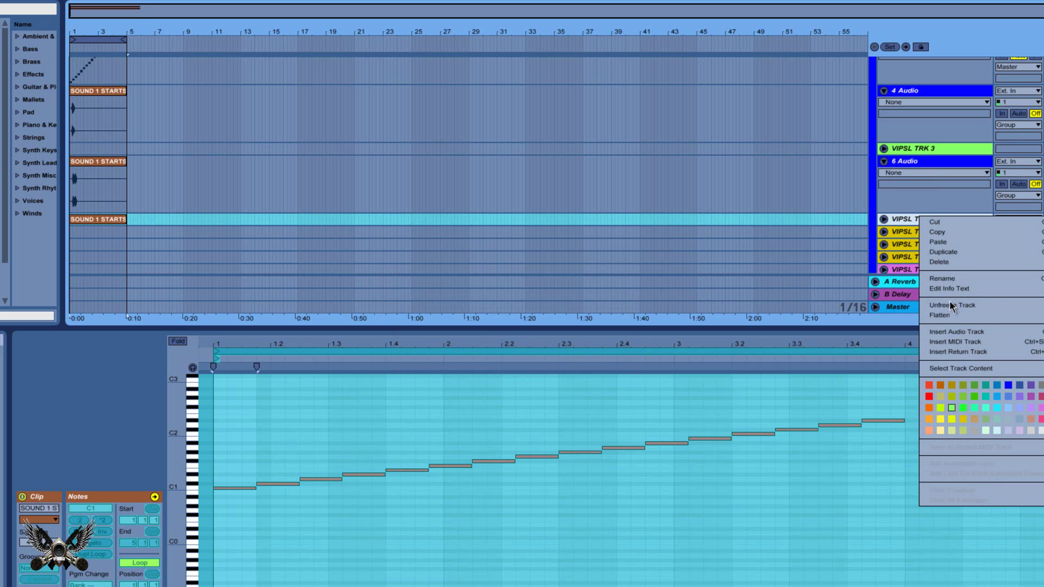
left_click(958, 329)
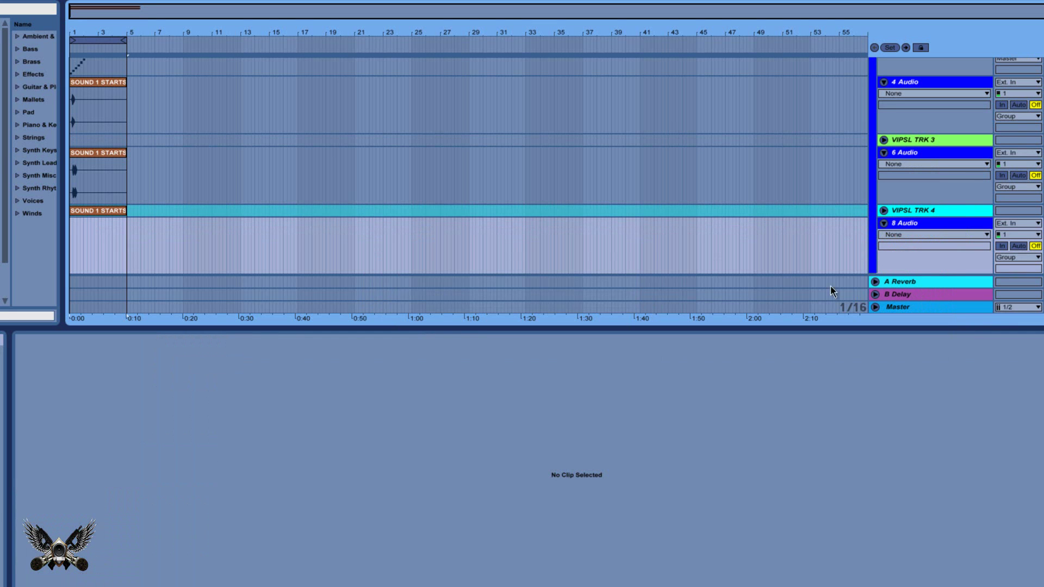
left_click_drag(106, 210, 99, 241)
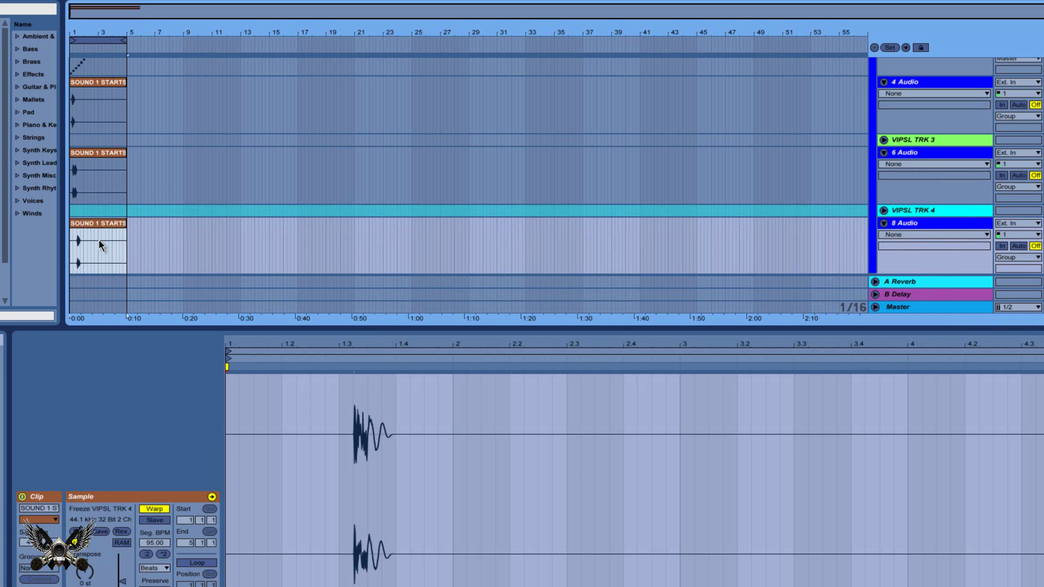
left_click(152, 509)
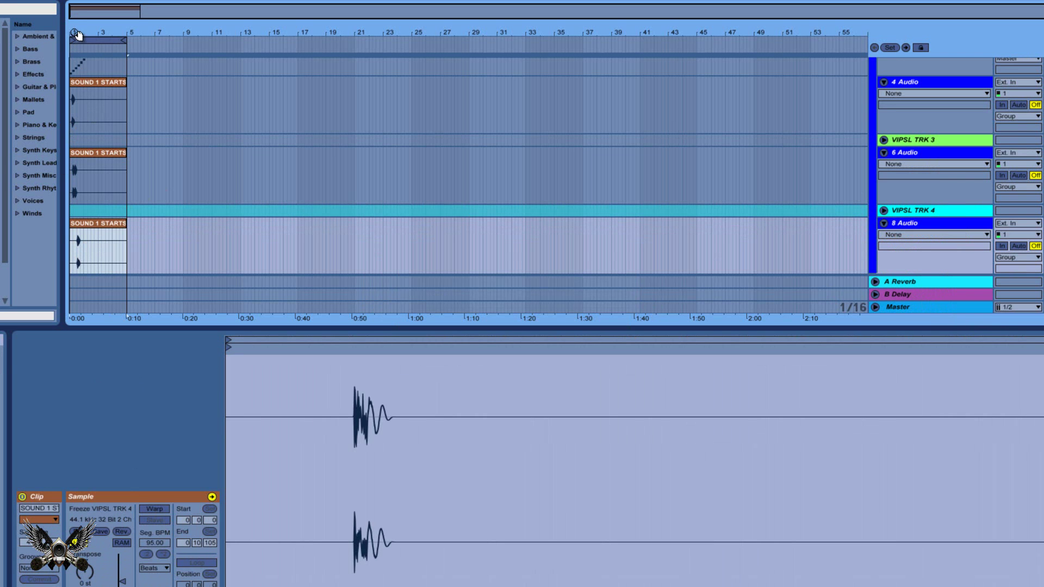
- Unfreeze the VIPSL TRK 4 track
left_click_drag(76, 28, 78, 25)
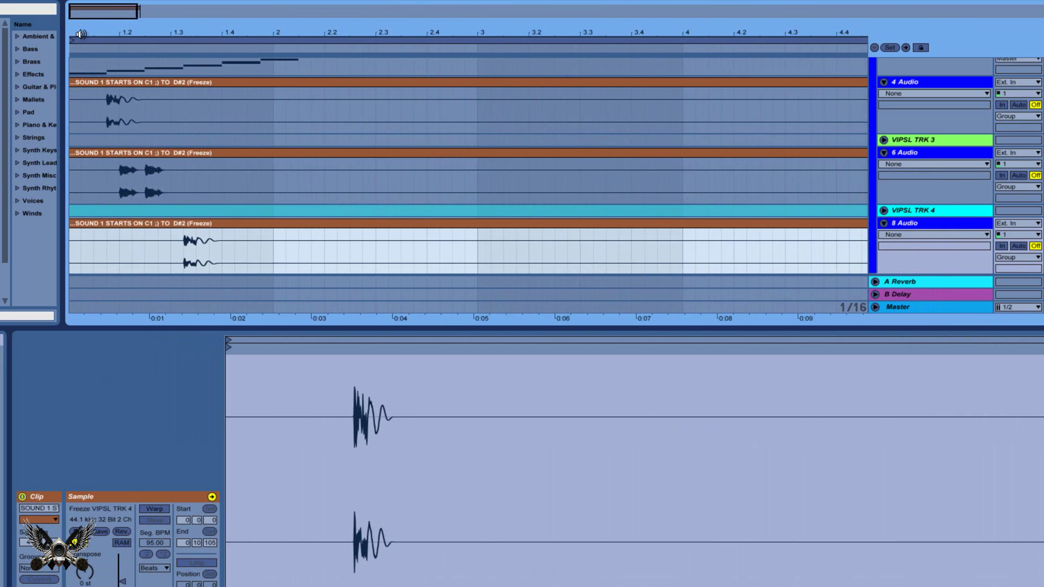
scroll(219, 108, "up", 2)
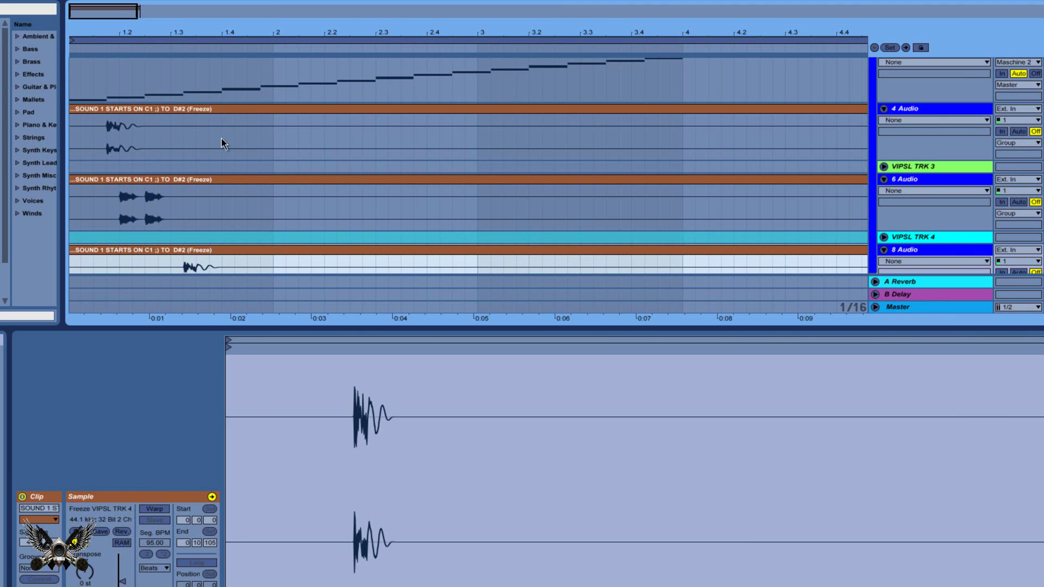
scroll(316, 162, "down", 2)
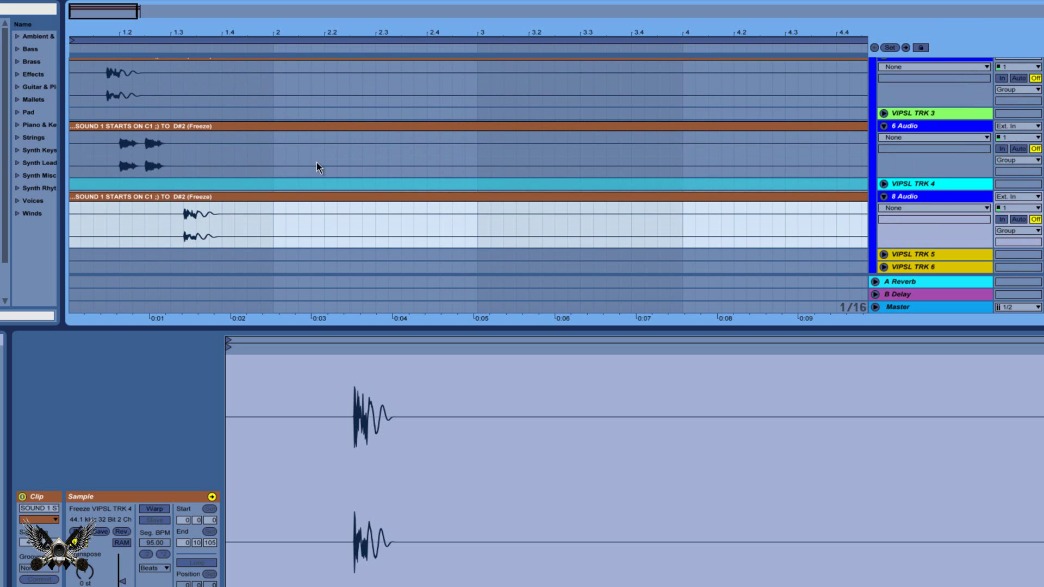
right_click(901, 188)
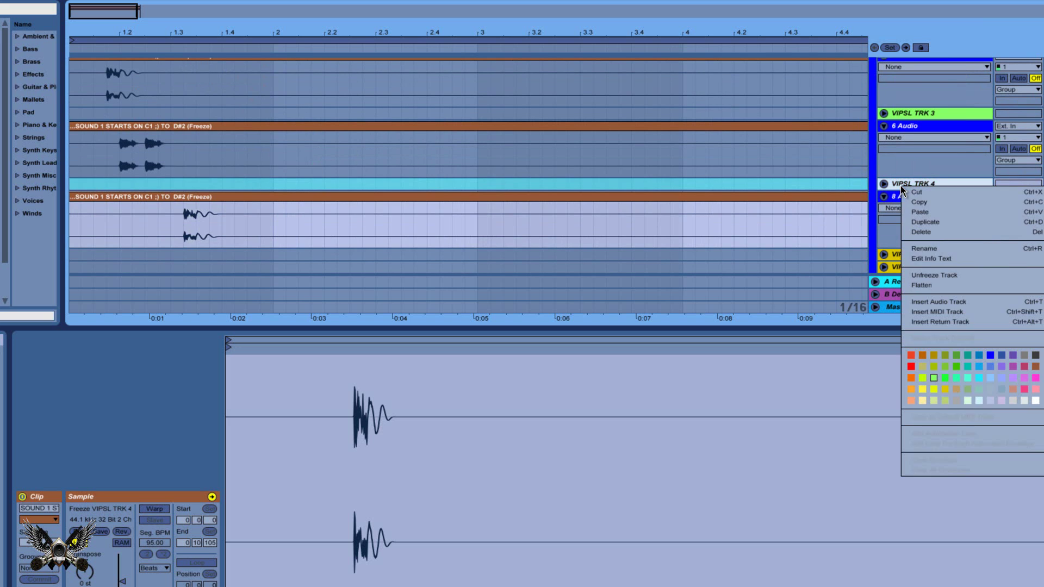
left_click(931, 275)
- Compare the rendered audio clips on tracks 4, 6 and 8 with the MIDI clip on VIPSL TRK 2
scroll(143, 125, "up", 2)
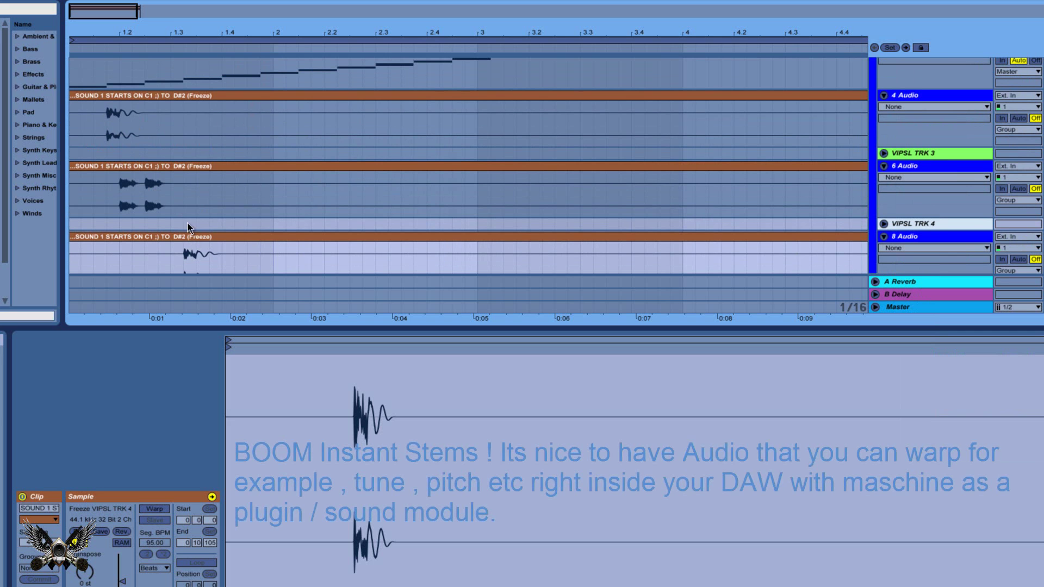
scroll(256, 242, "down", 3)
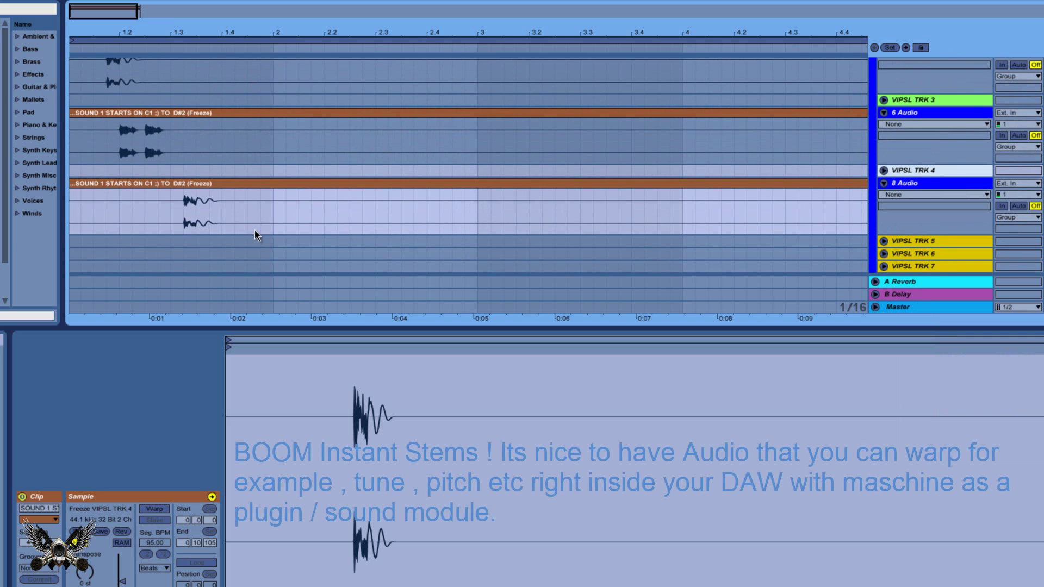
scroll(255, 229, "up", 5)
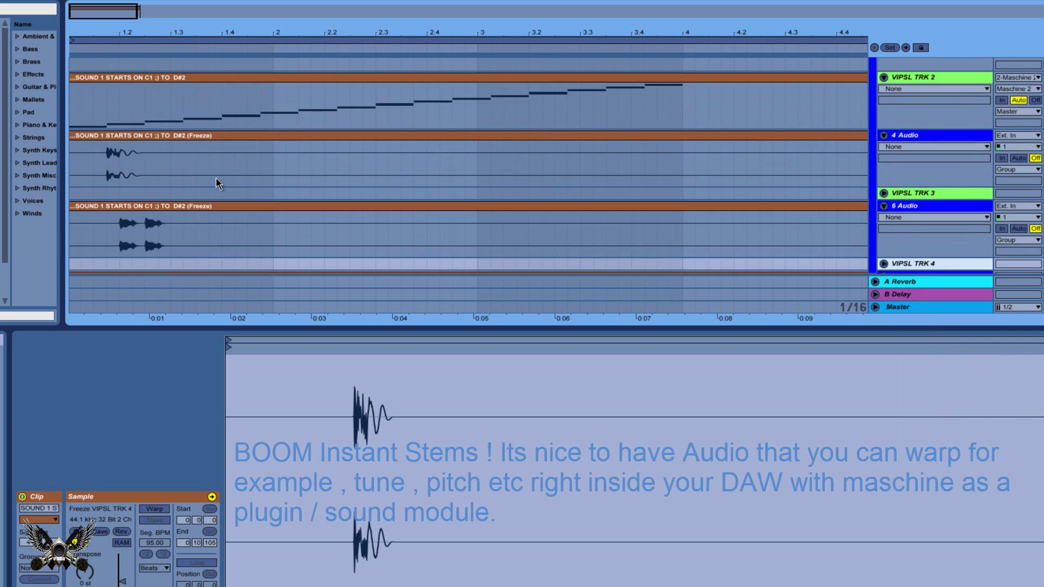
scroll(216, 178, "up", 1)
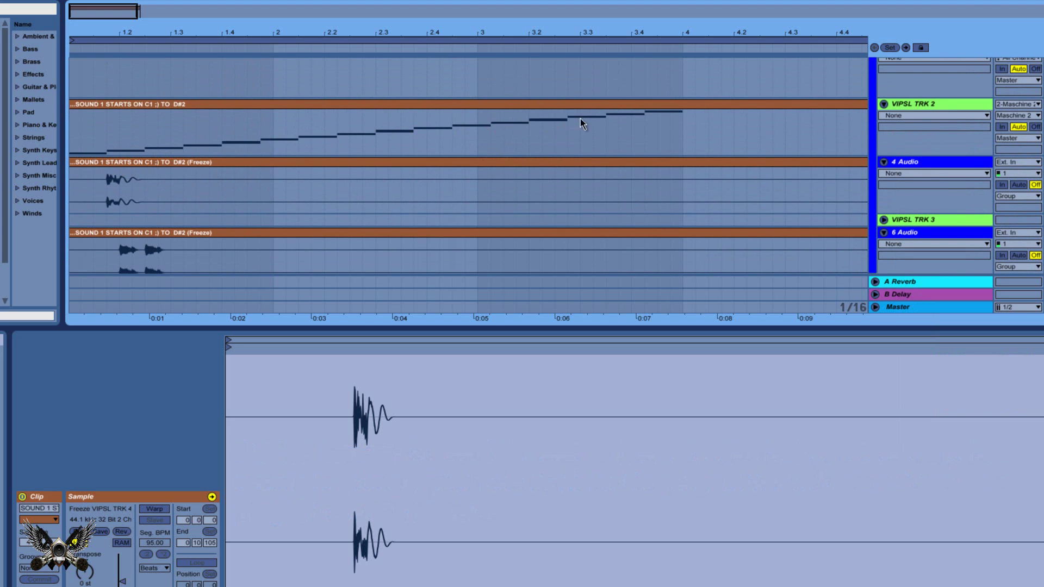
scroll(299, 181, "down", 3)
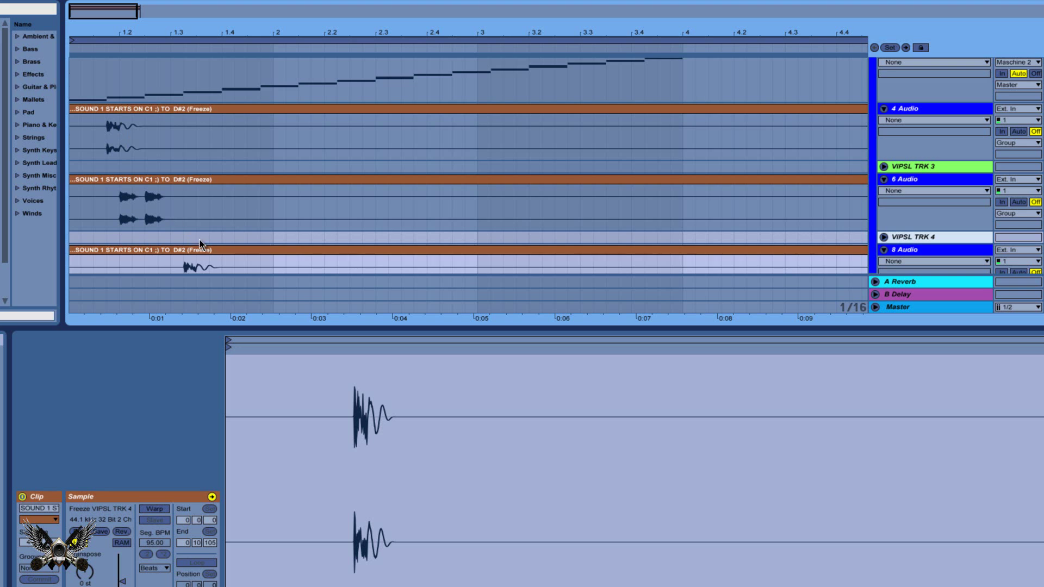
scroll(191, 207, "down", 3)
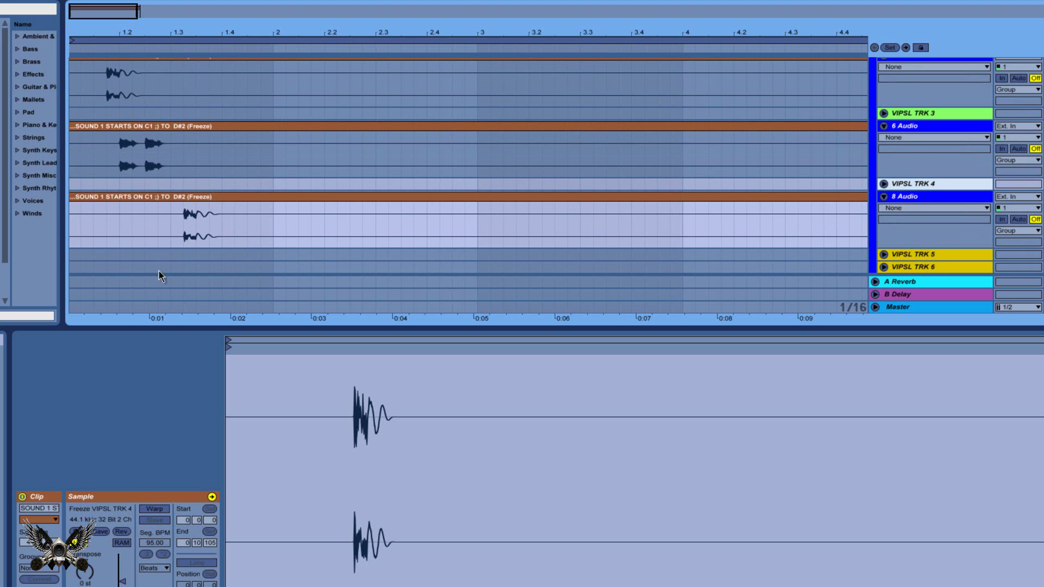
scroll(224, 214, "up", 2)
scroll(443, 169, "down", 2)
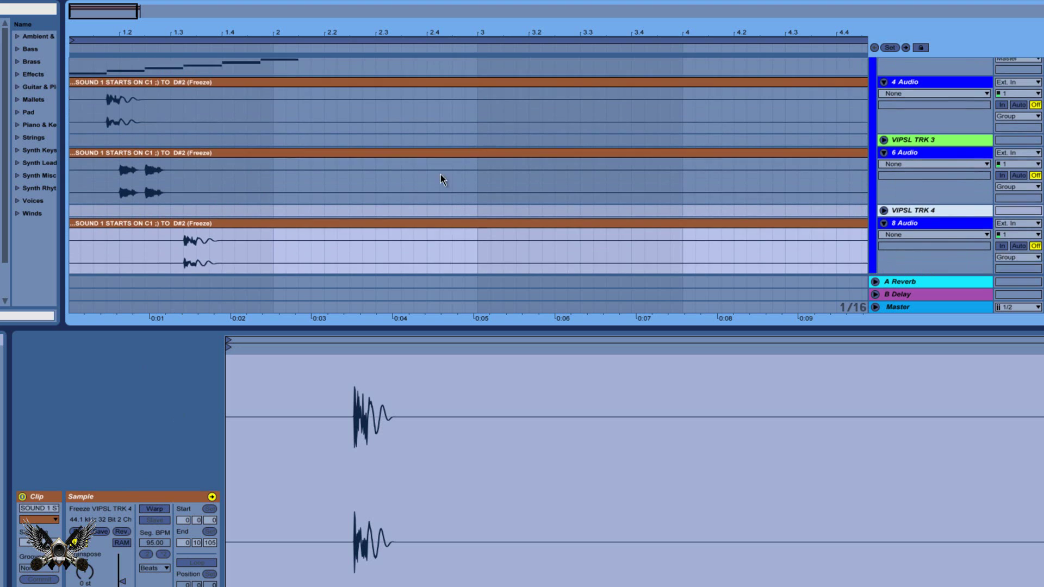
left_click_drag(444, 30, 445, 31)
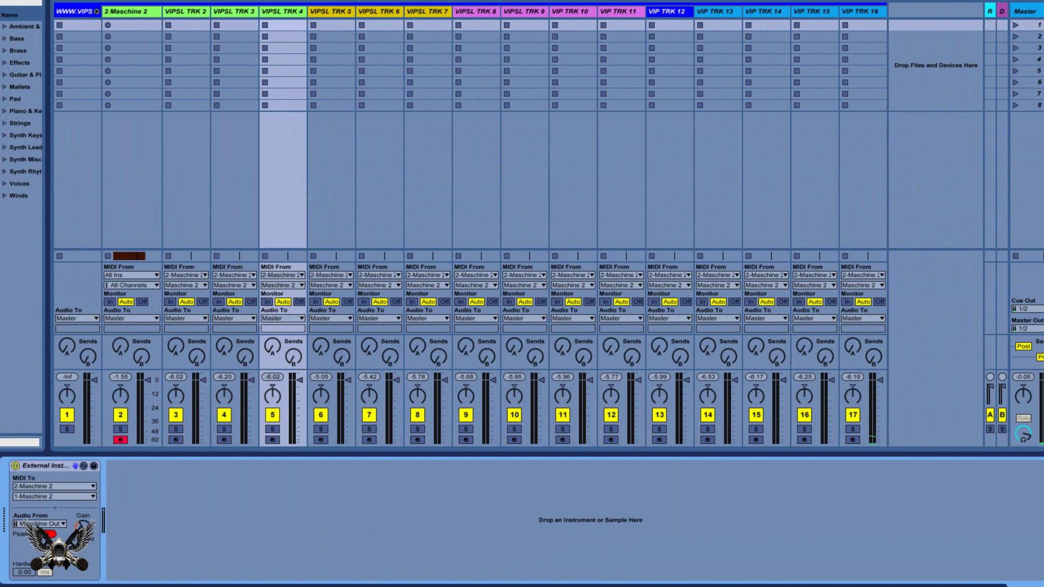
- Open the Maschine 2 plug-in window from the 2 Maschine 2 track to view its mixer routing
left_click(139, 13)
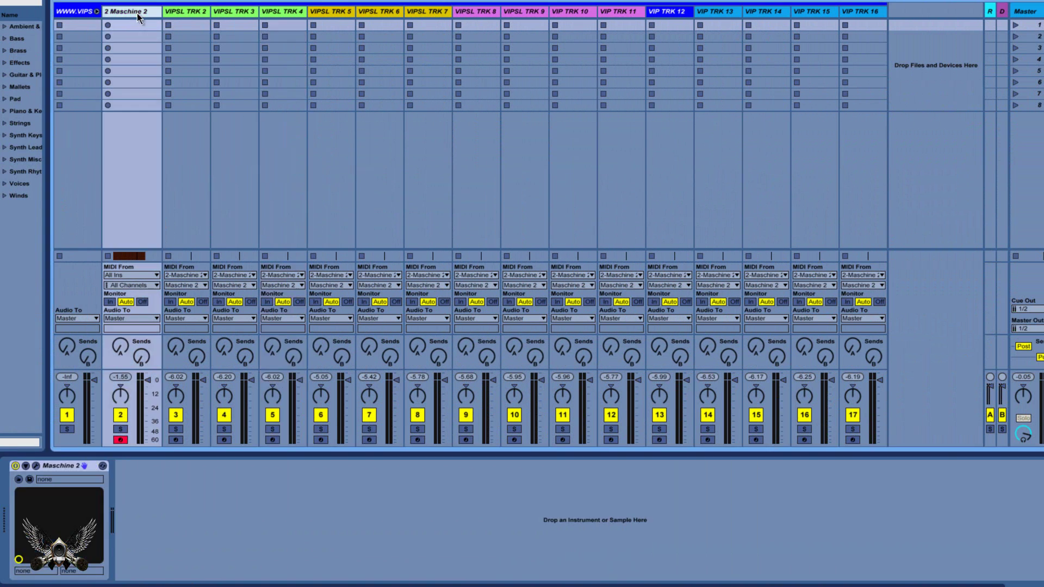
left_click(36, 466)
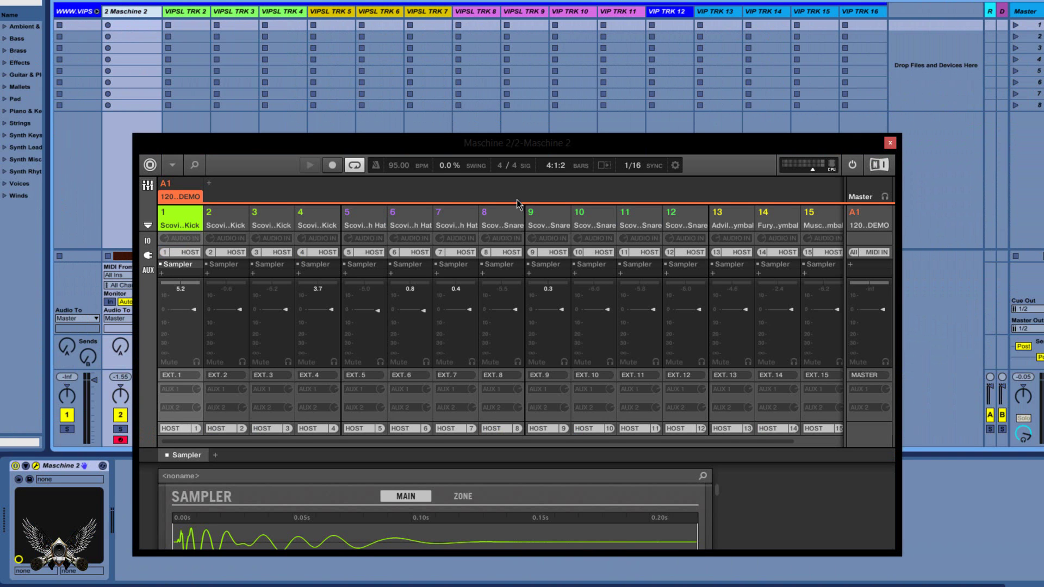